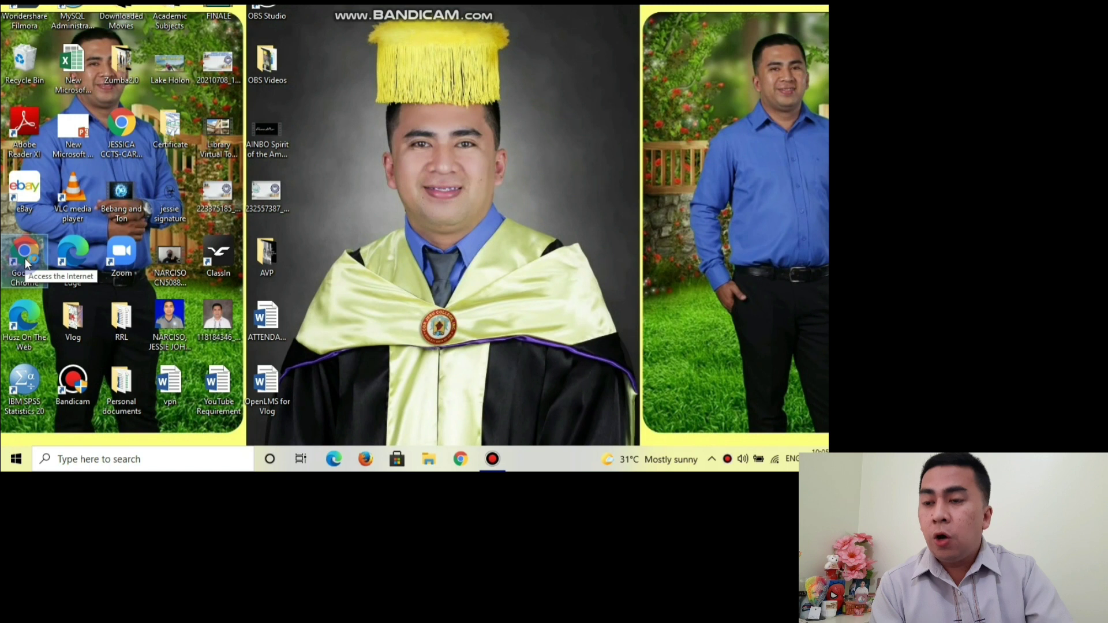
Launch Chrome and load the RMMC Open LMS site at rmmc.myopenlms.net.
double_click(25, 258)
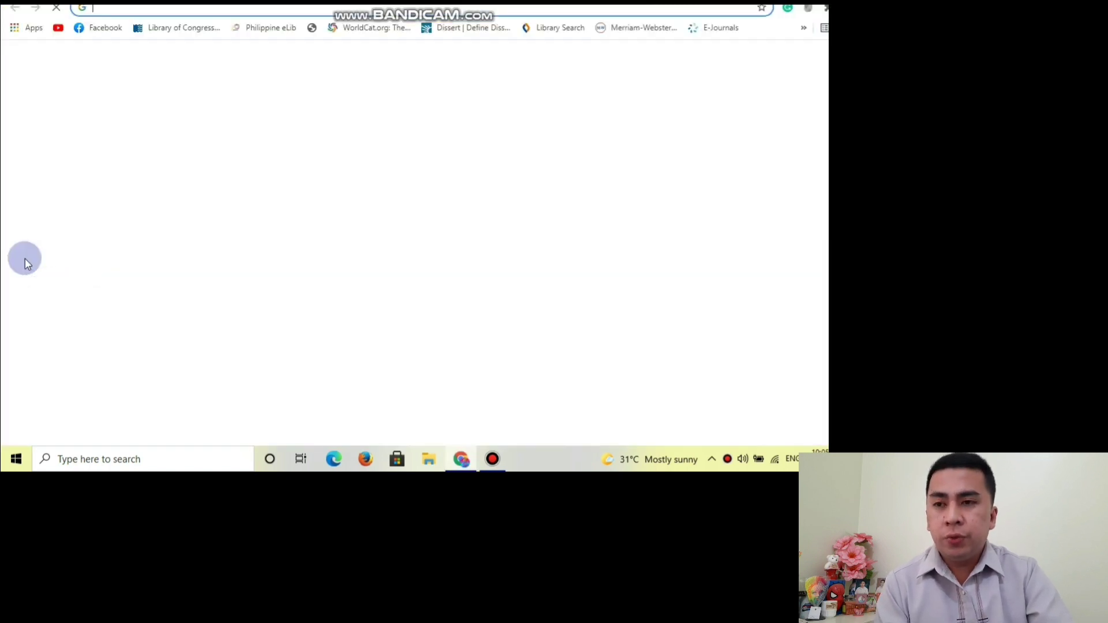
text(rmmc.)
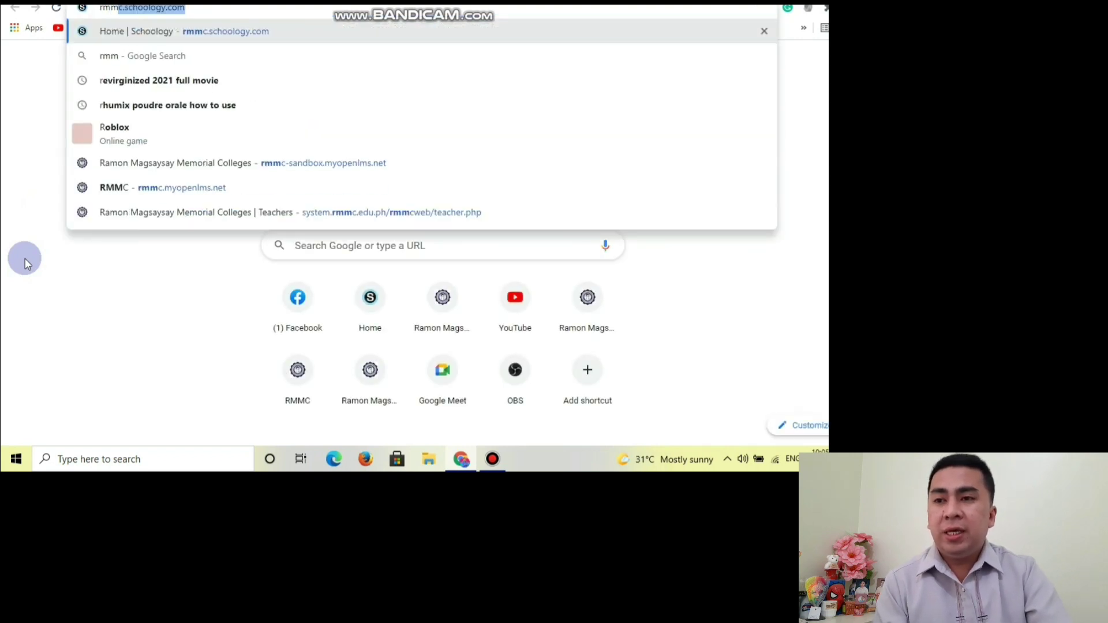
text(my)
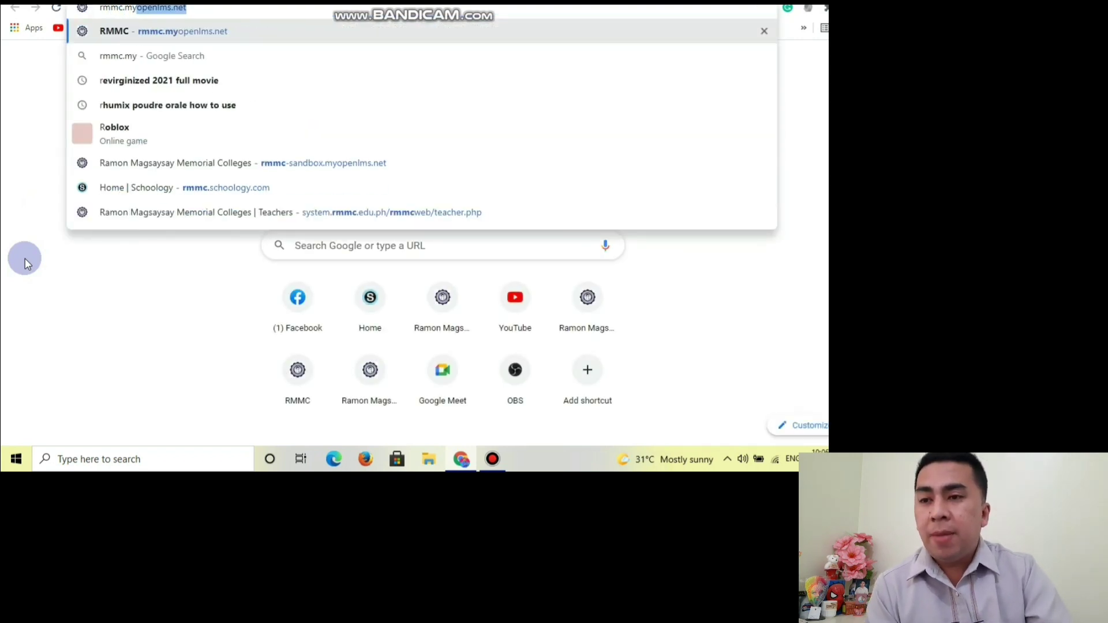
key(Return)
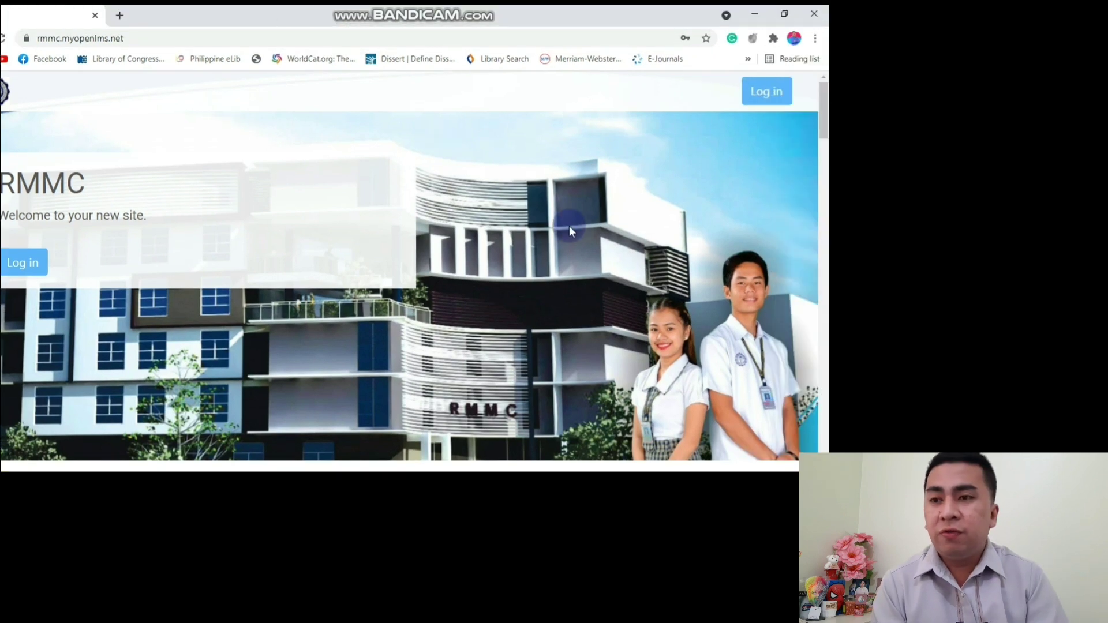
Go to the RMMC login page and enter the account's username and password.
scroll(569, 226, down, 6)
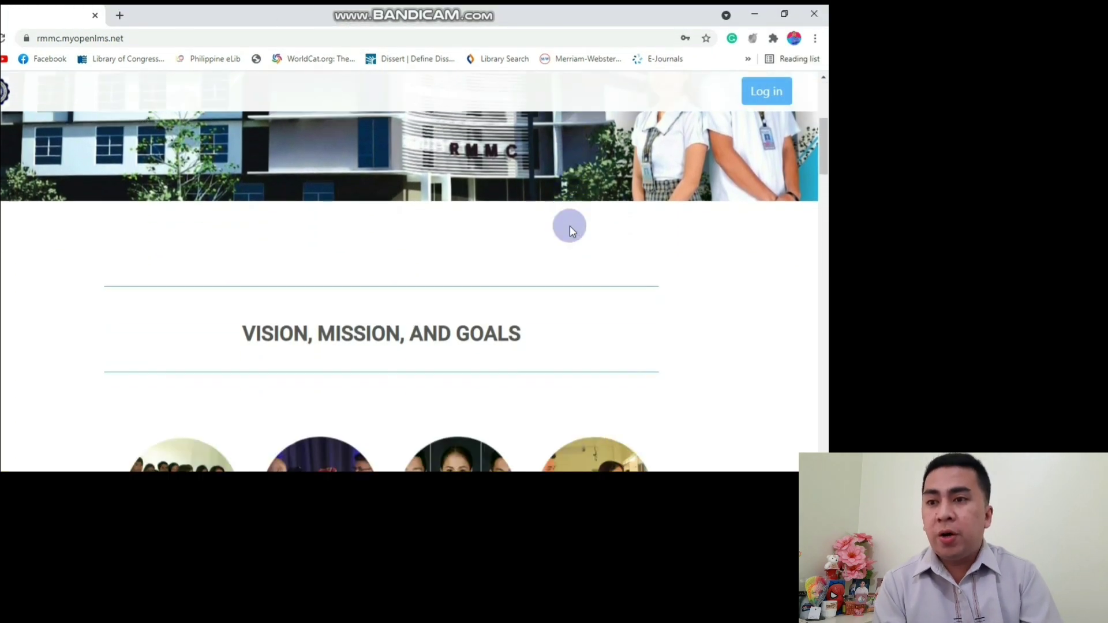
scroll(569, 226, down, 7)
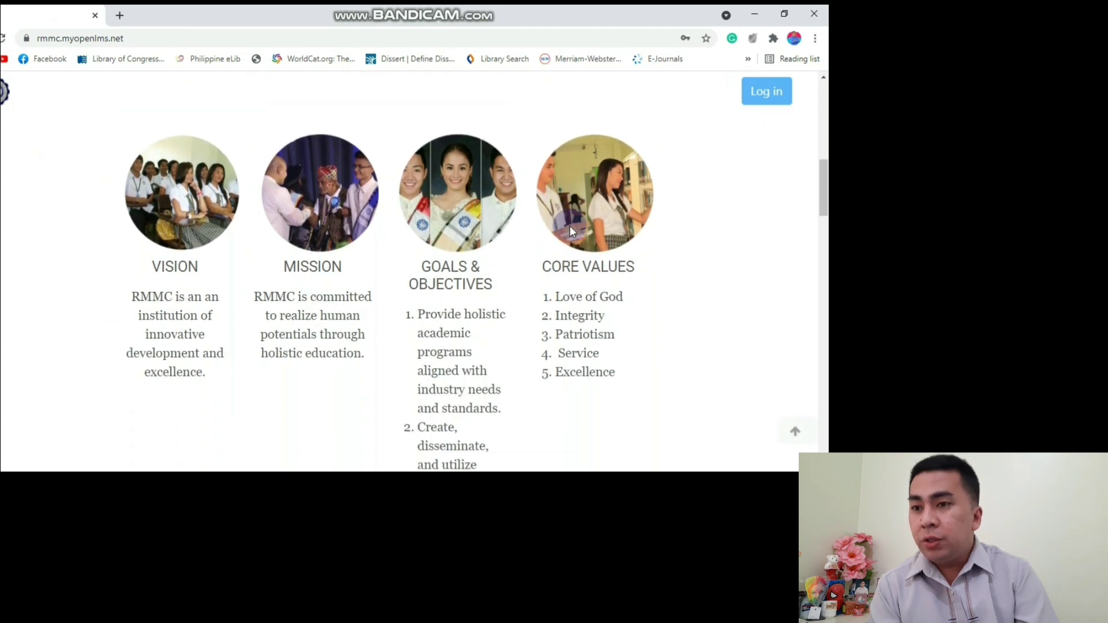
scroll(569, 227, down, 10)
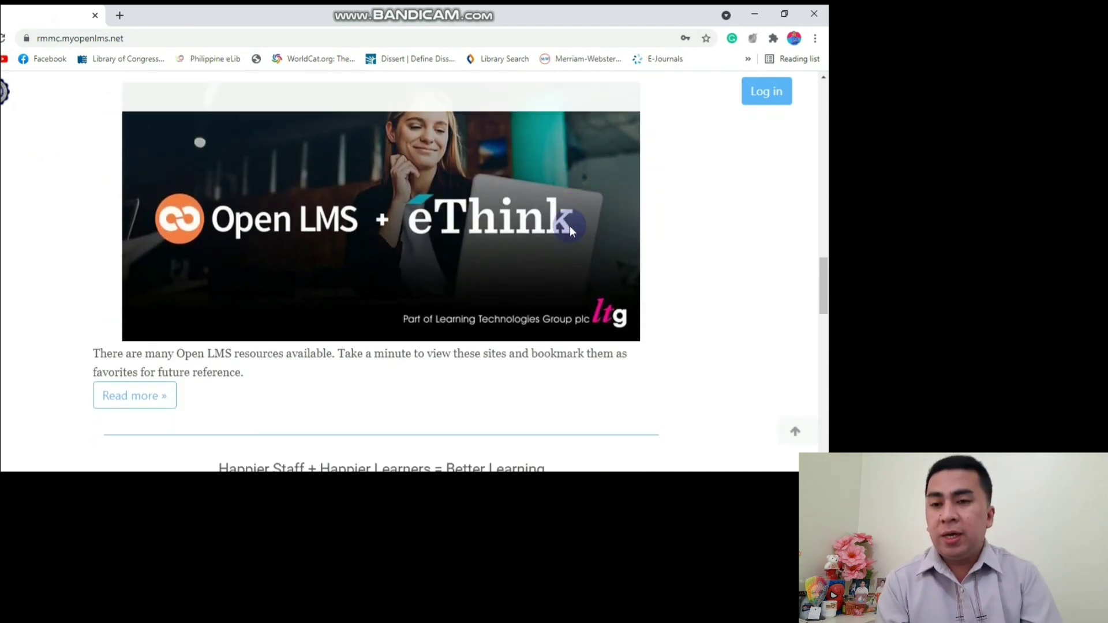
scroll(569, 227, down, 9)
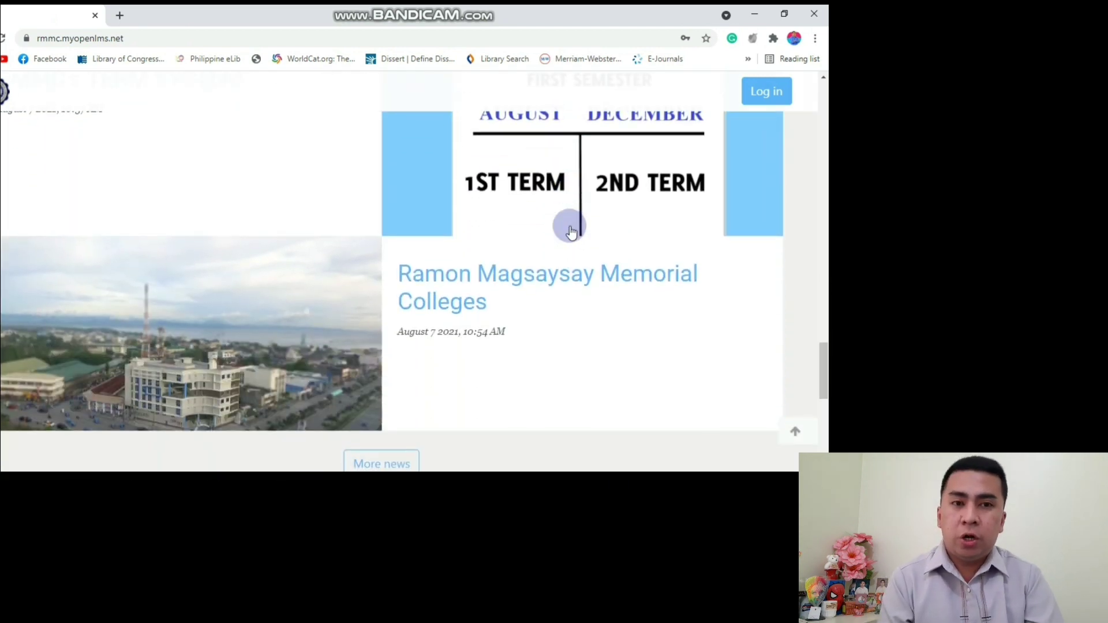
scroll(570, 228, down, 5)
scroll(569, 228, up, 12)
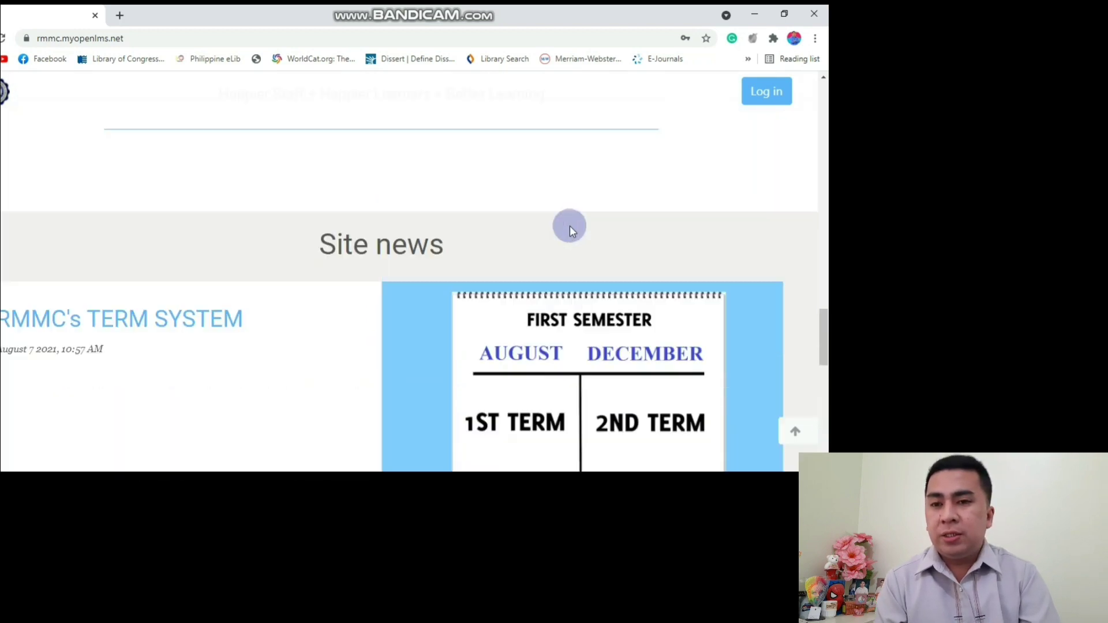
scroll(570, 227, up, 8)
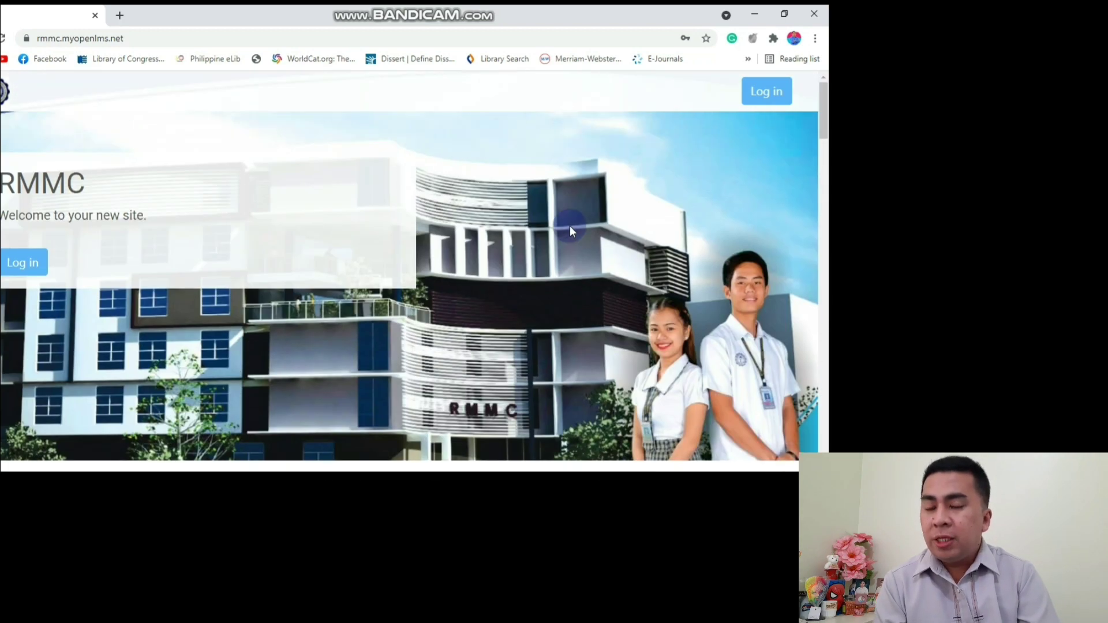
click(763, 98)
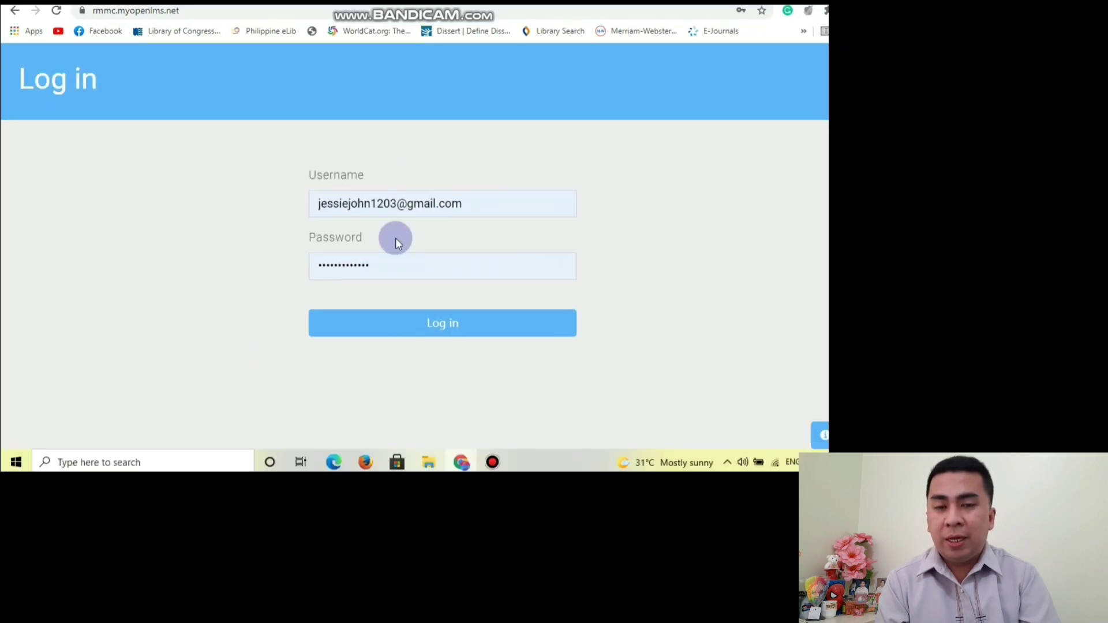
click(479, 203)
key(Tab)
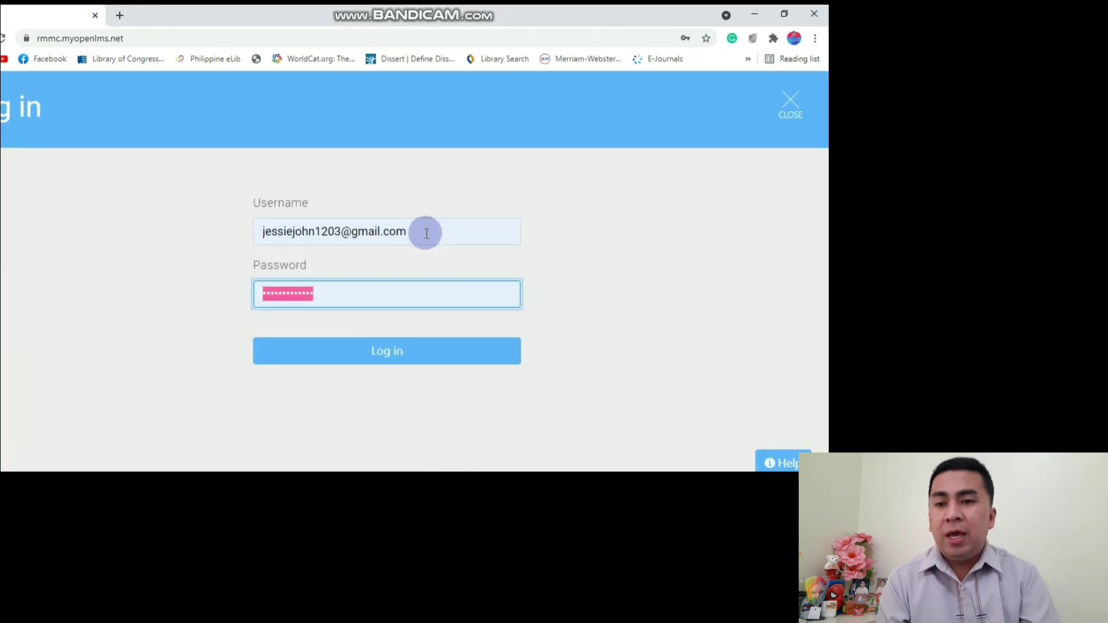
text(j)
text(••••)
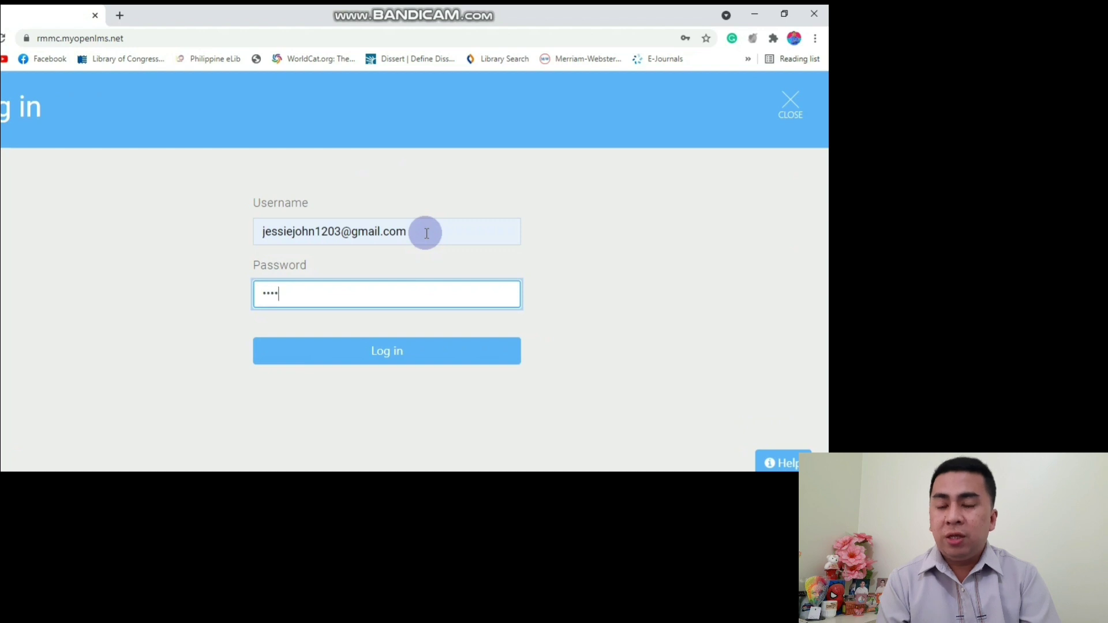
text(••••)
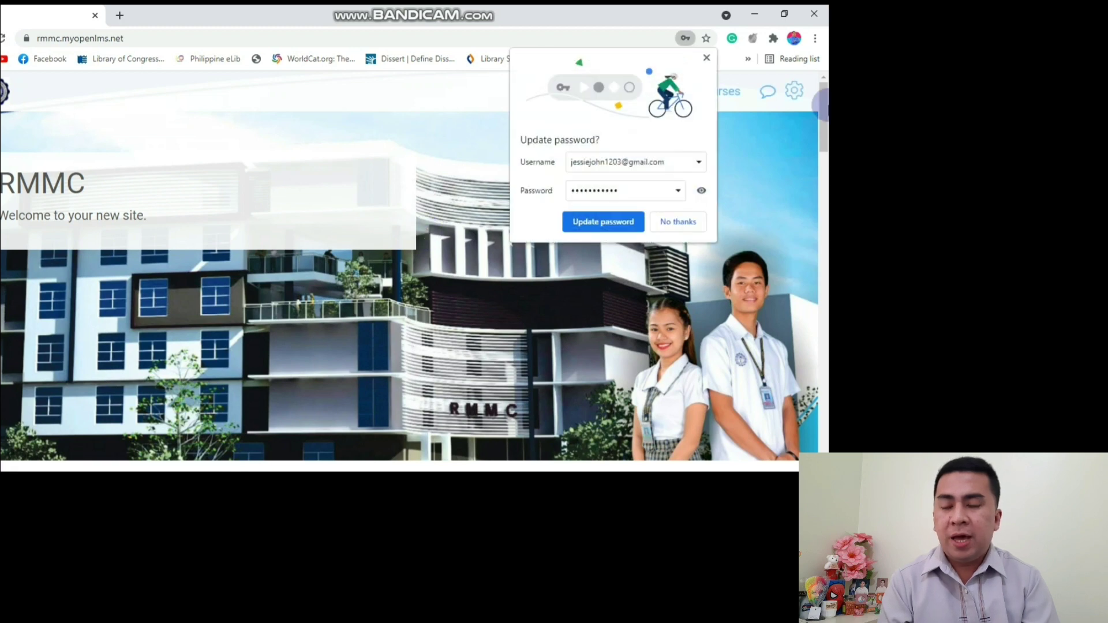
Decline Chrome's offer to update the saved password.
click(677, 221)
scroll(741, 192, down, 3)
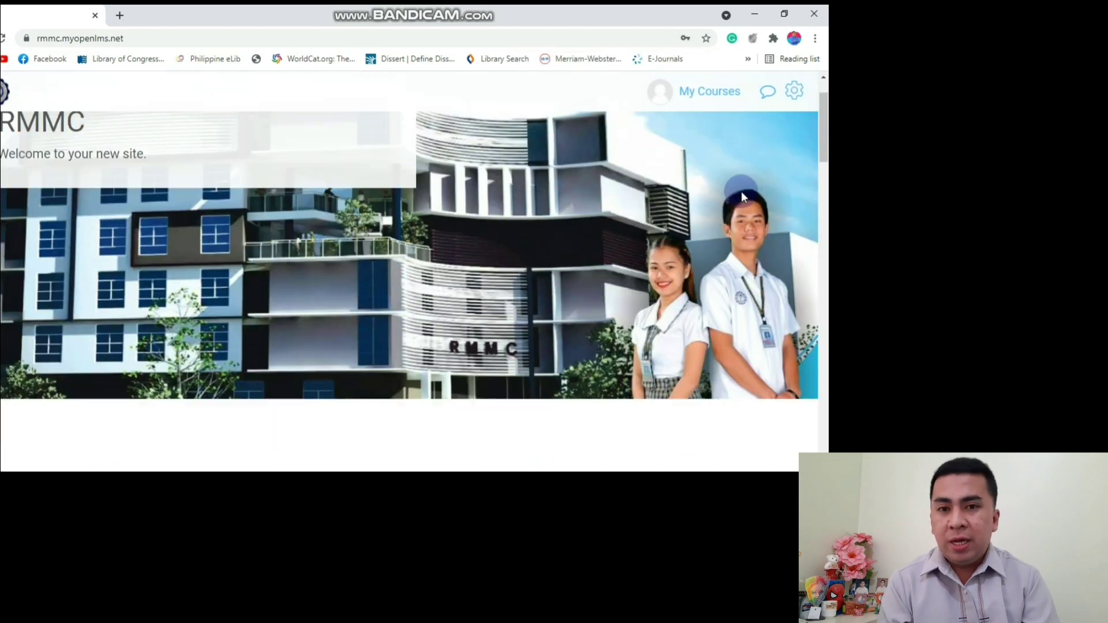
scroll(741, 192, up, 3)
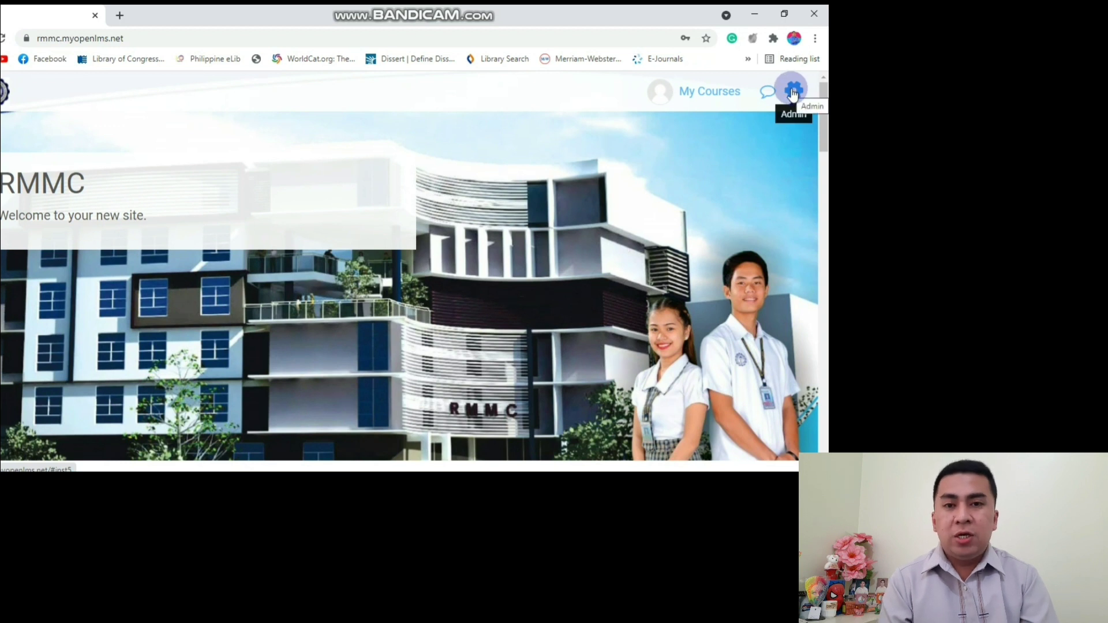
Open the user's profile page from the My Courses account panel.
click(701, 92)
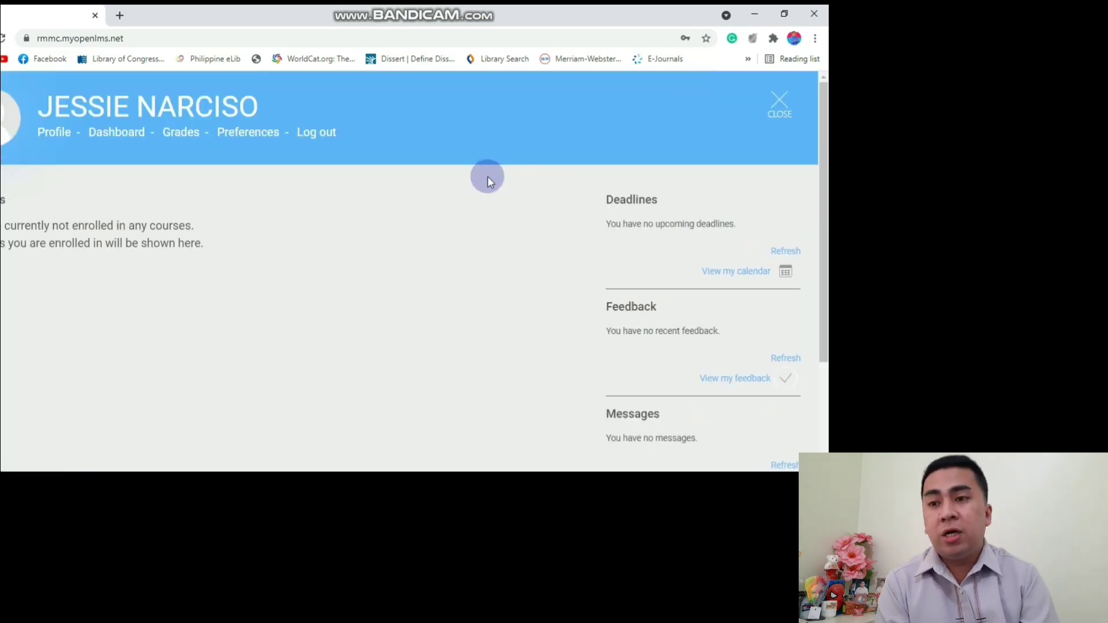
scroll(488, 179, down, 3)
scroll(488, 179, up, 3)
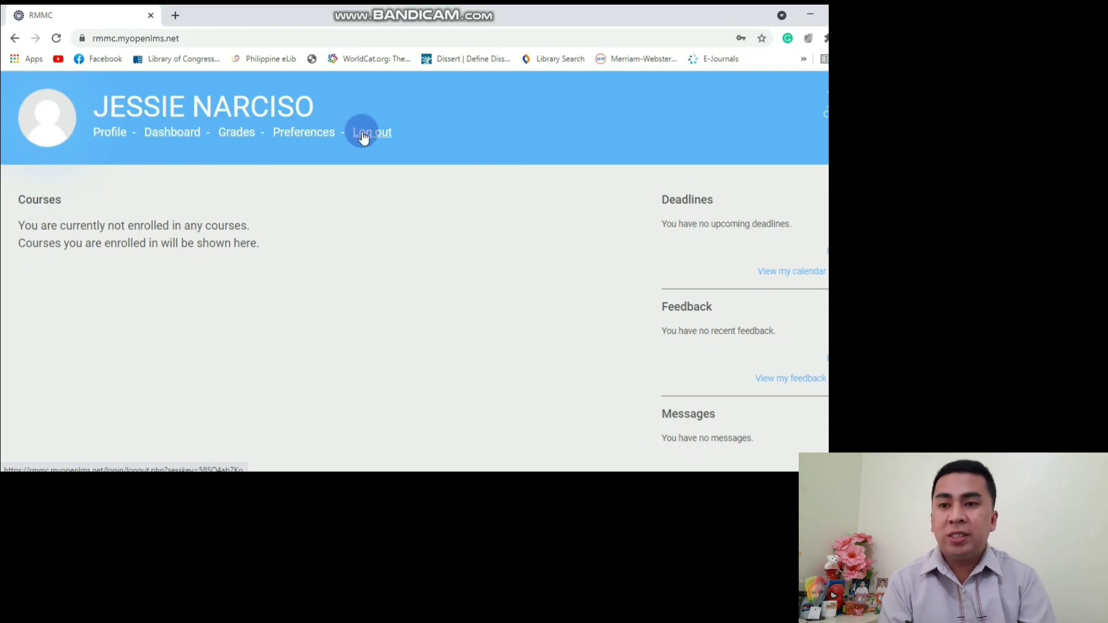
click(107, 137)
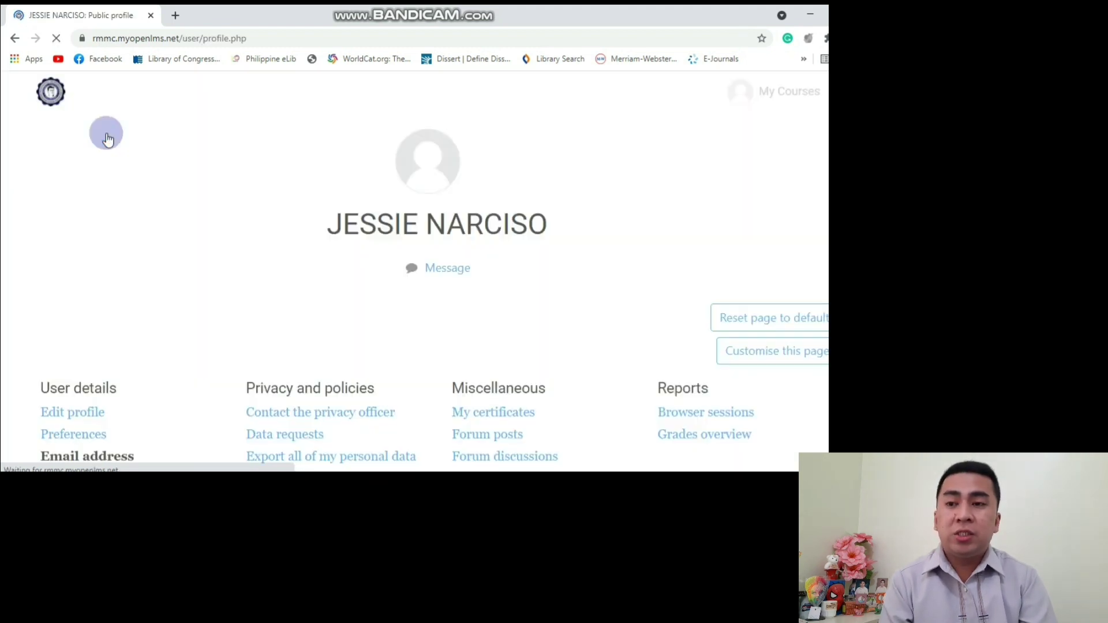
scroll(107, 137, down, 2)
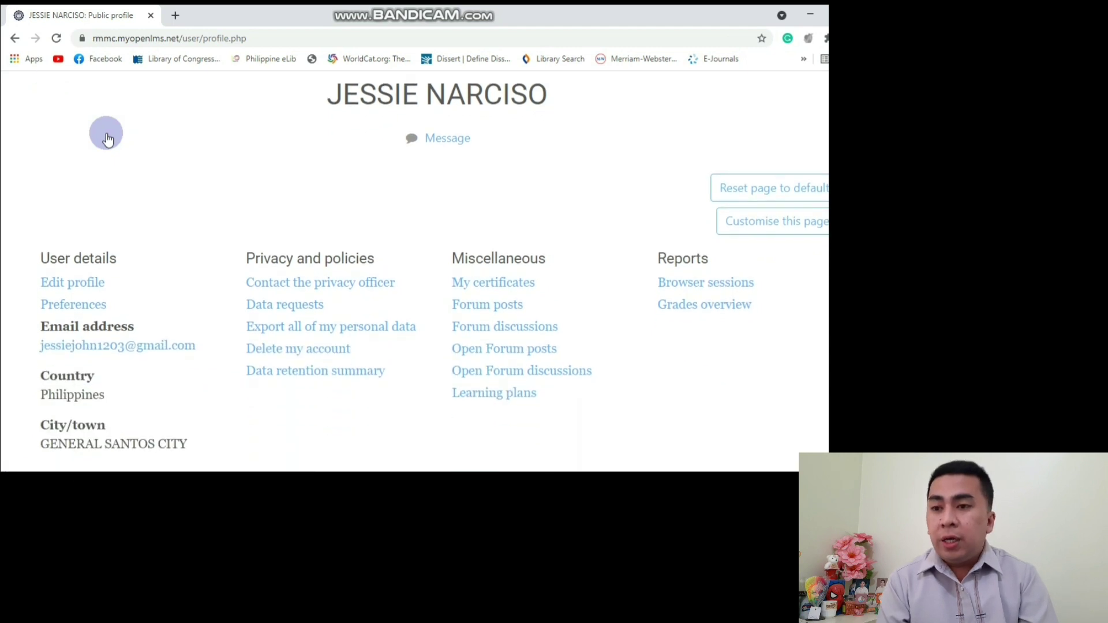
Open the edit-profile form and retype the user's first name.
click(81, 254)
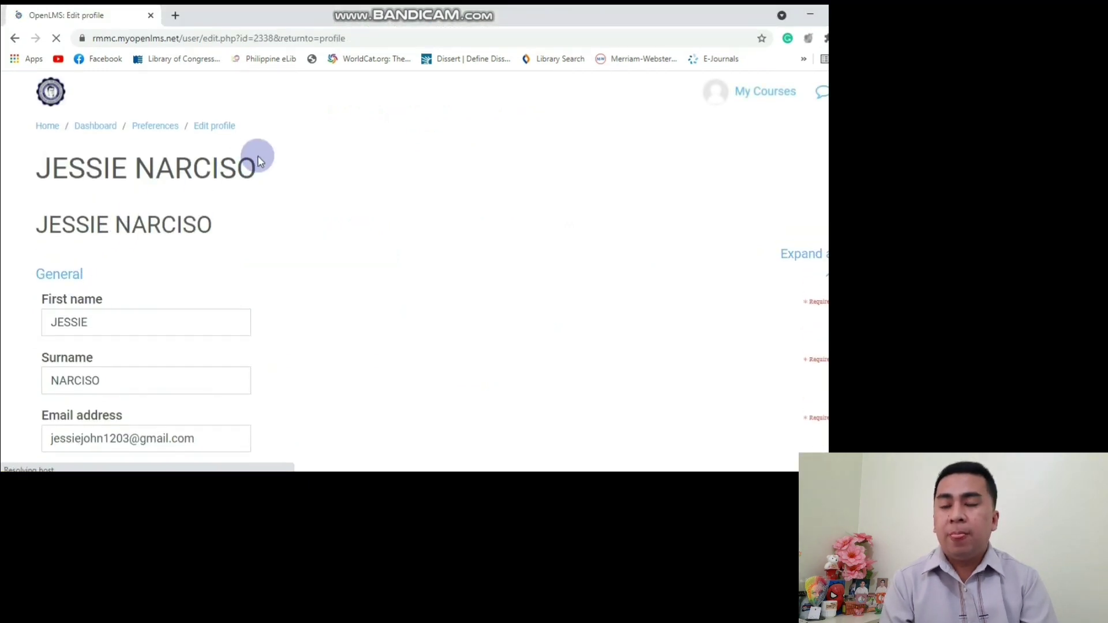
scroll(295, 187, down, 1)
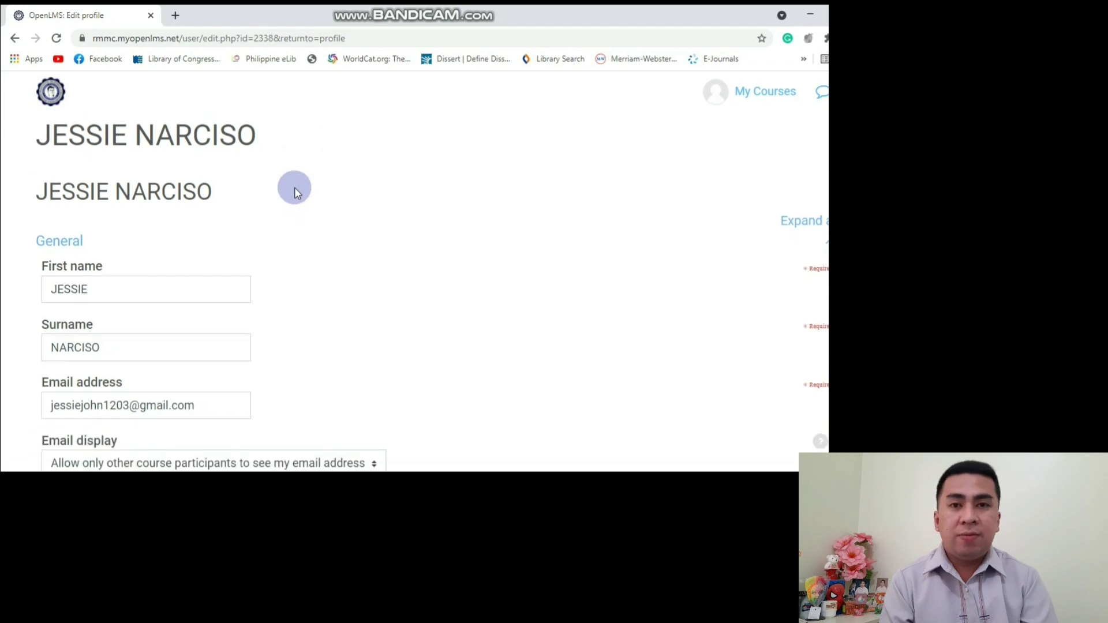
click(137, 263)
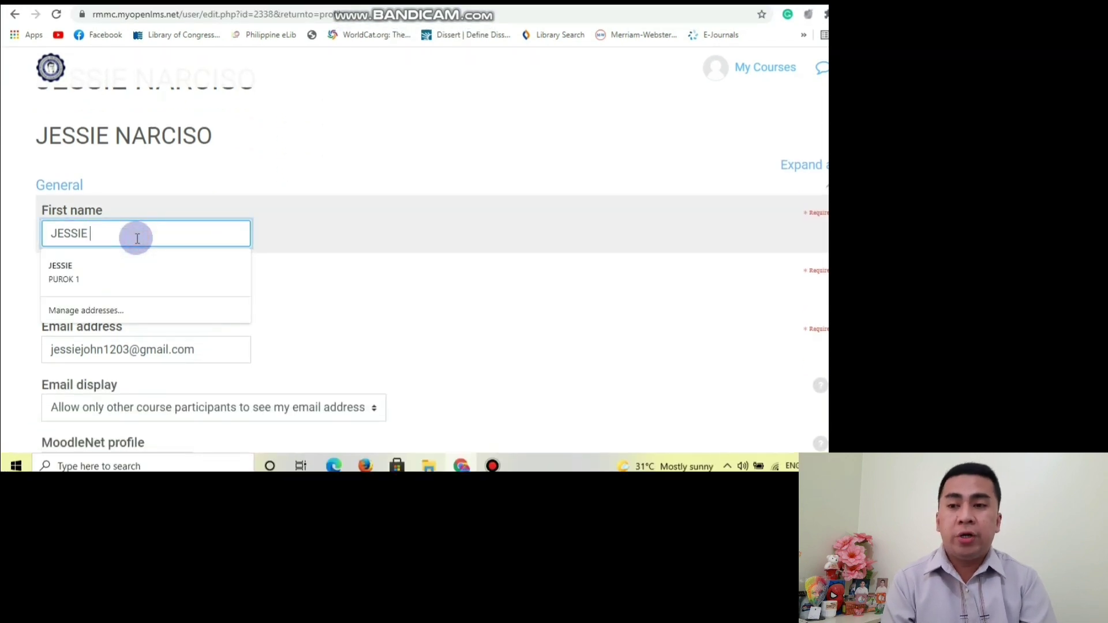
text(JOHN)
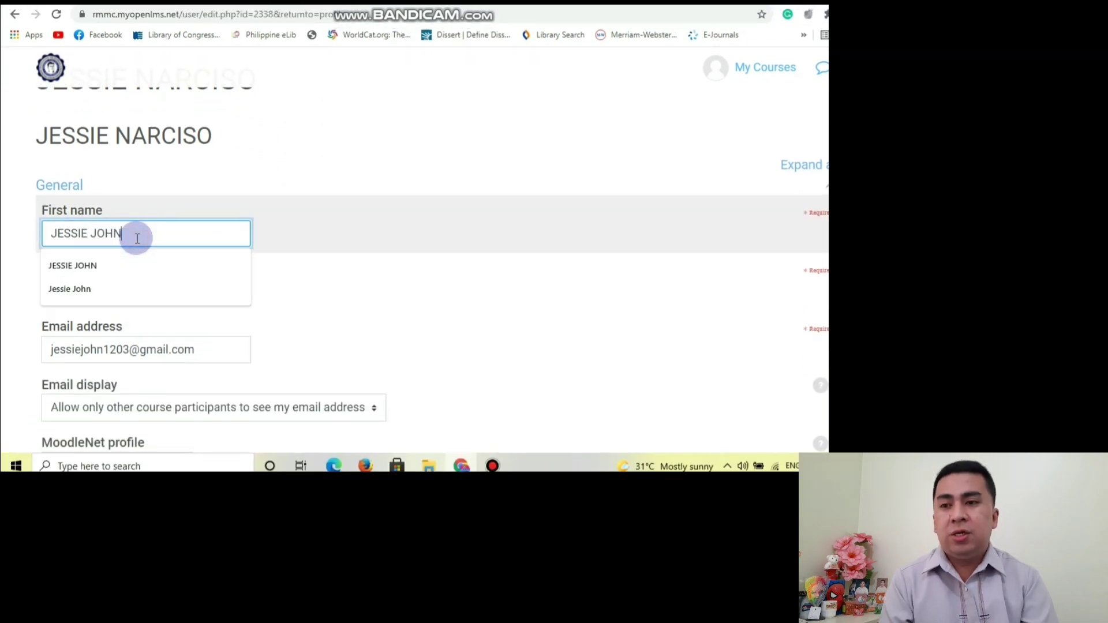
key(Tab)
key(Tab)
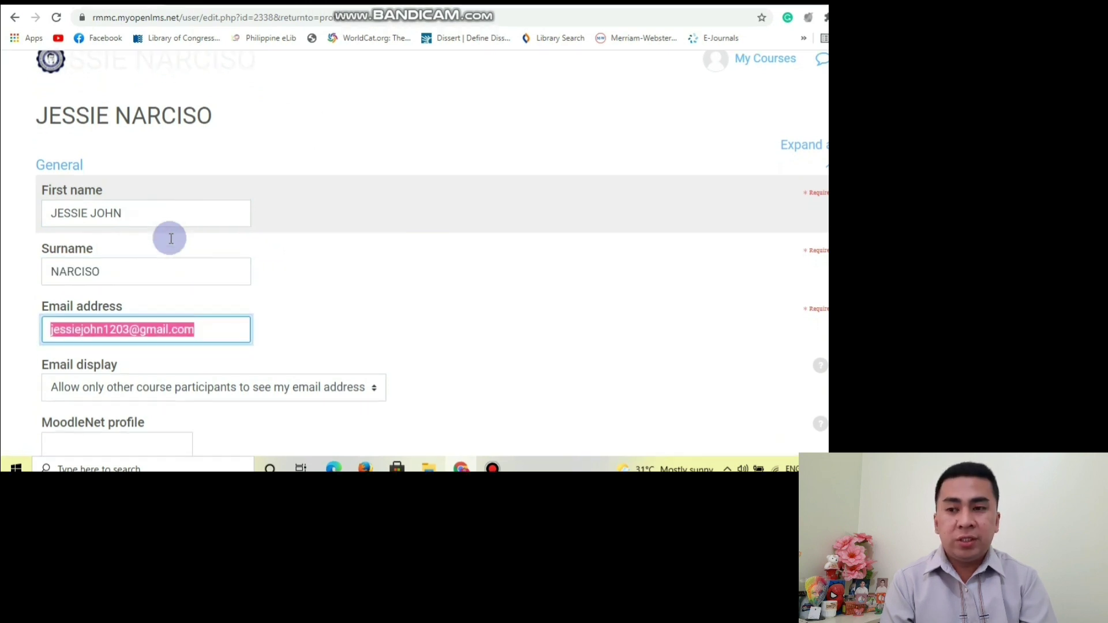
Set the country to Philippines and keep the timezone as Asia/Manila.
scroll(168, 236, down, 3)
scroll(171, 237, down, 3)
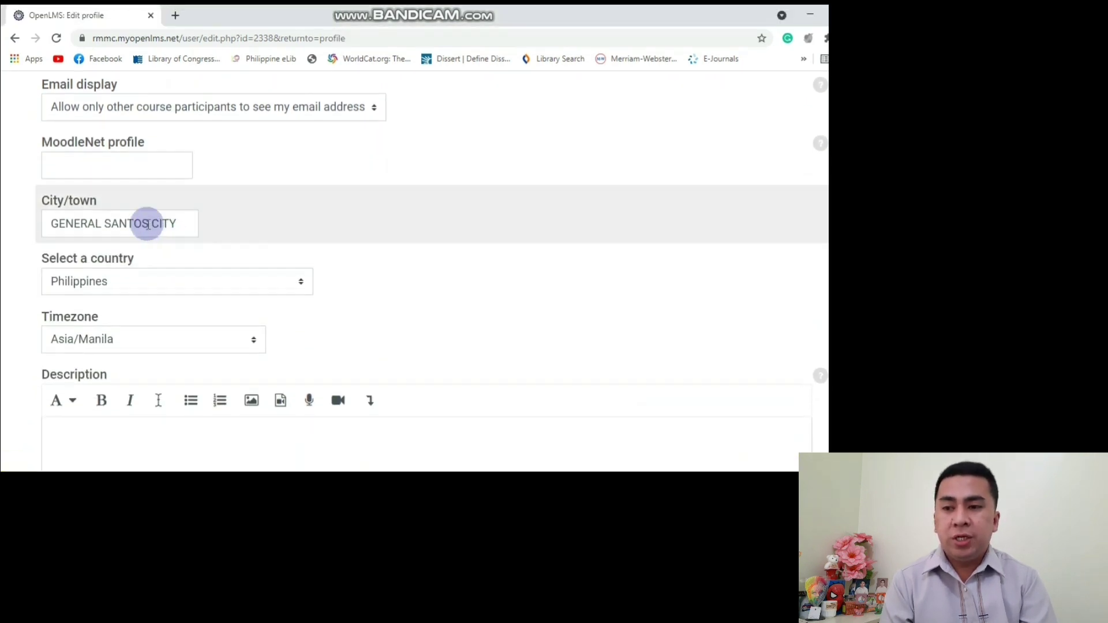
click(147, 222)
key(Tab)
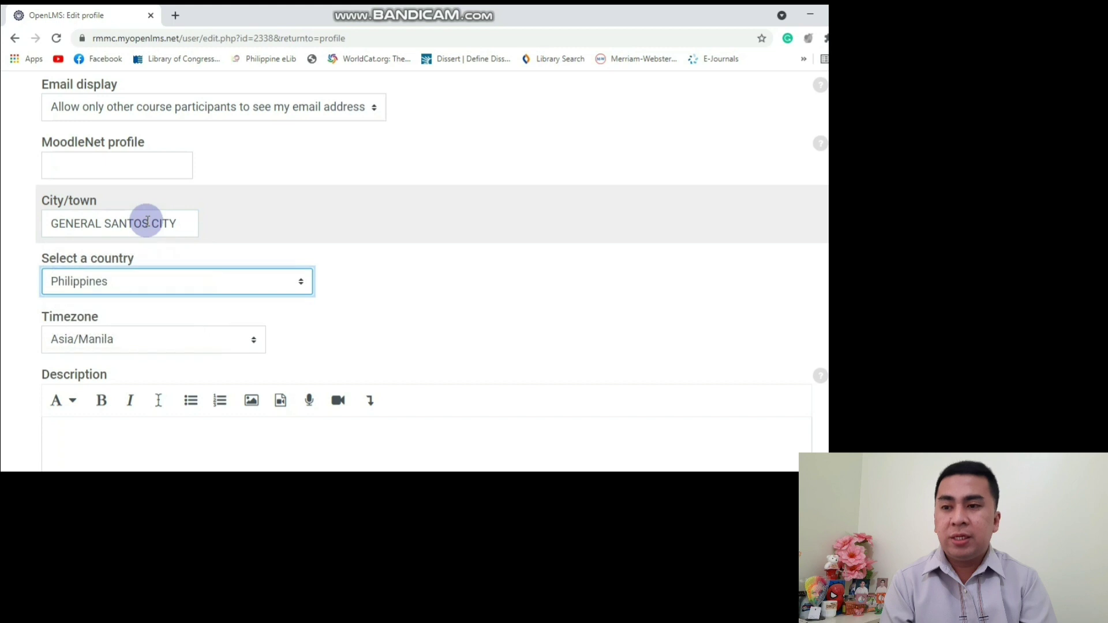
click(142, 285)
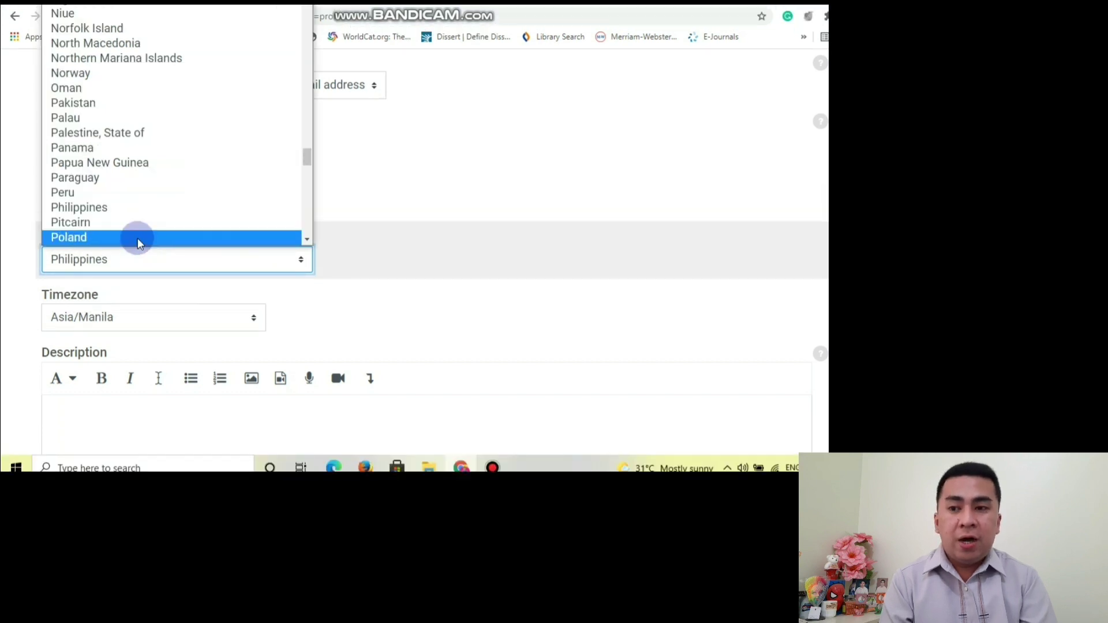
click(137, 238)
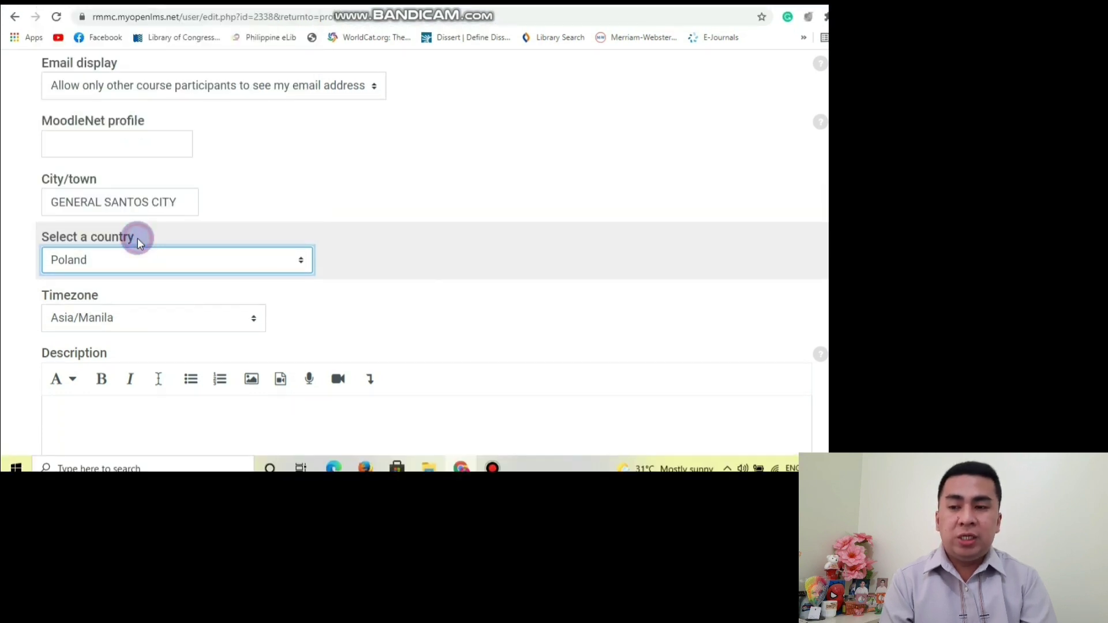
click(119, 260)
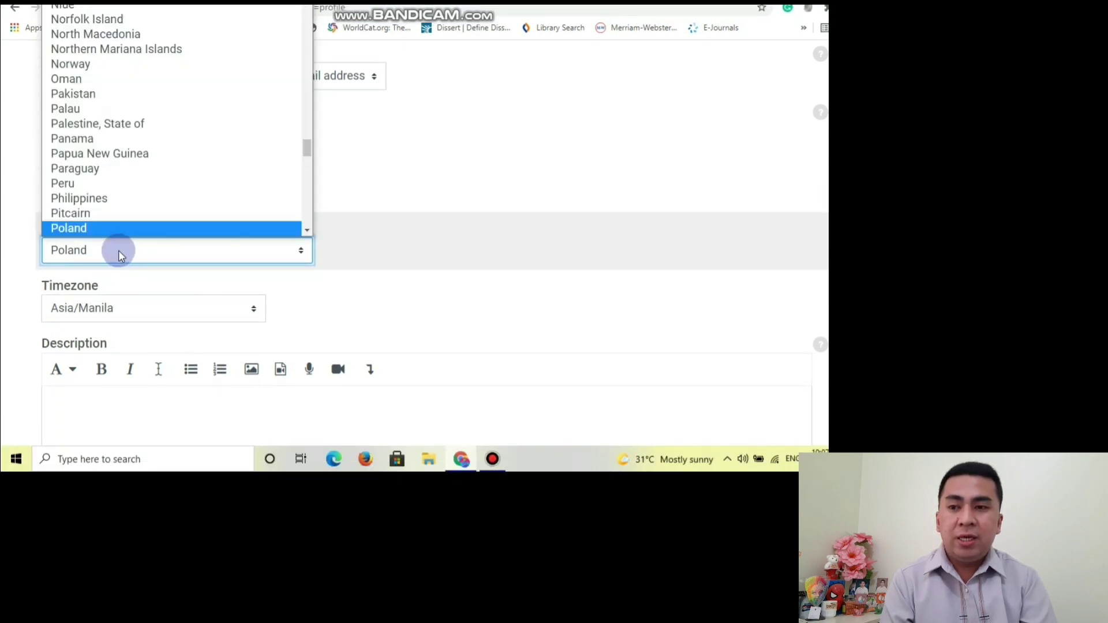
key(Up)
key(Up)
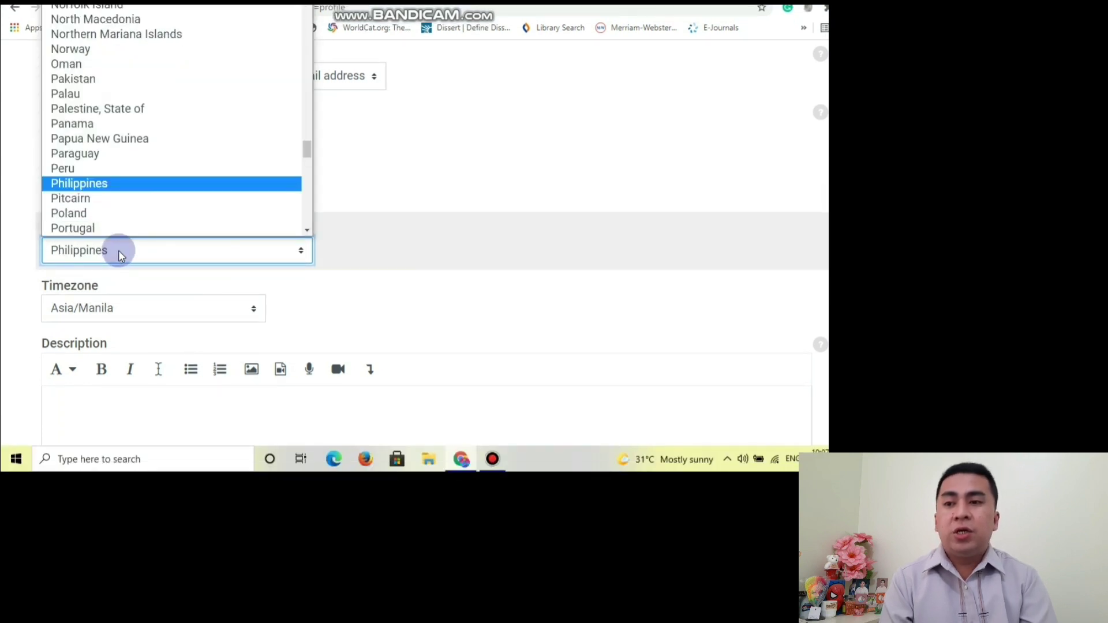
key(Return)
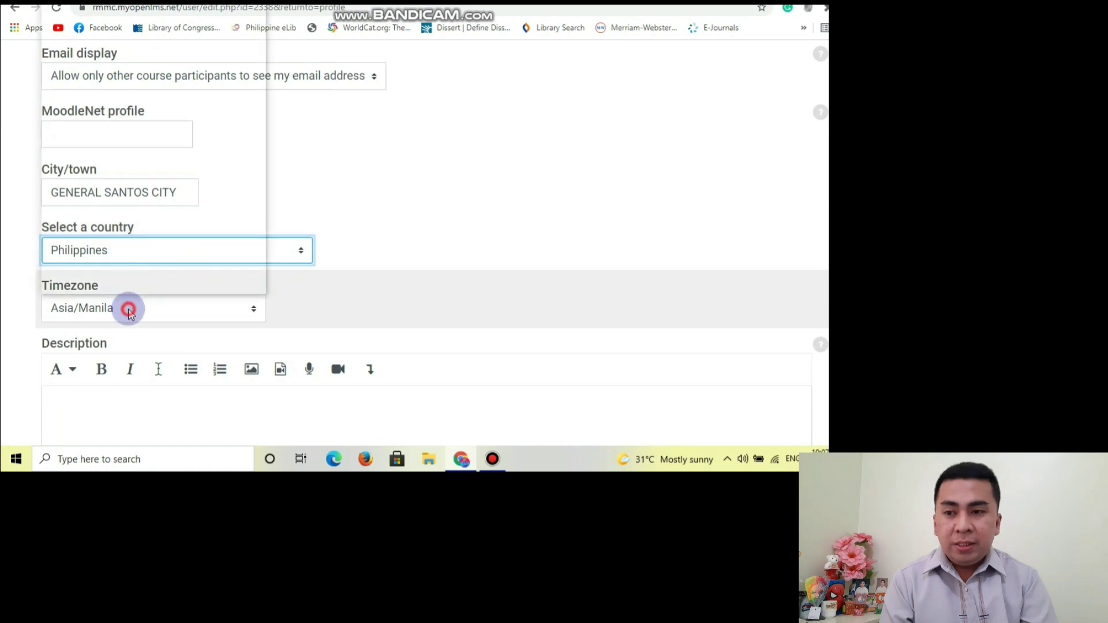
click(128, 308)
scroll(116, 283, down, 1)
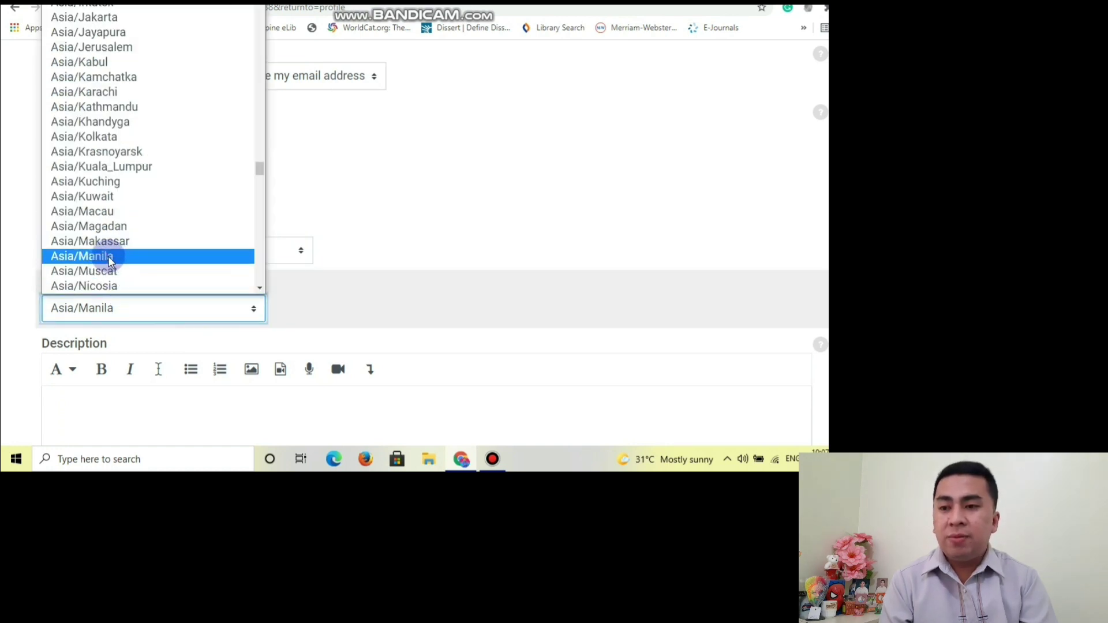
click(111, 256)
Write a Description introducing the teacher as teaching GenEd and Library Science subjects.
scroll(156, 252, down, 3)
click(129, 223)
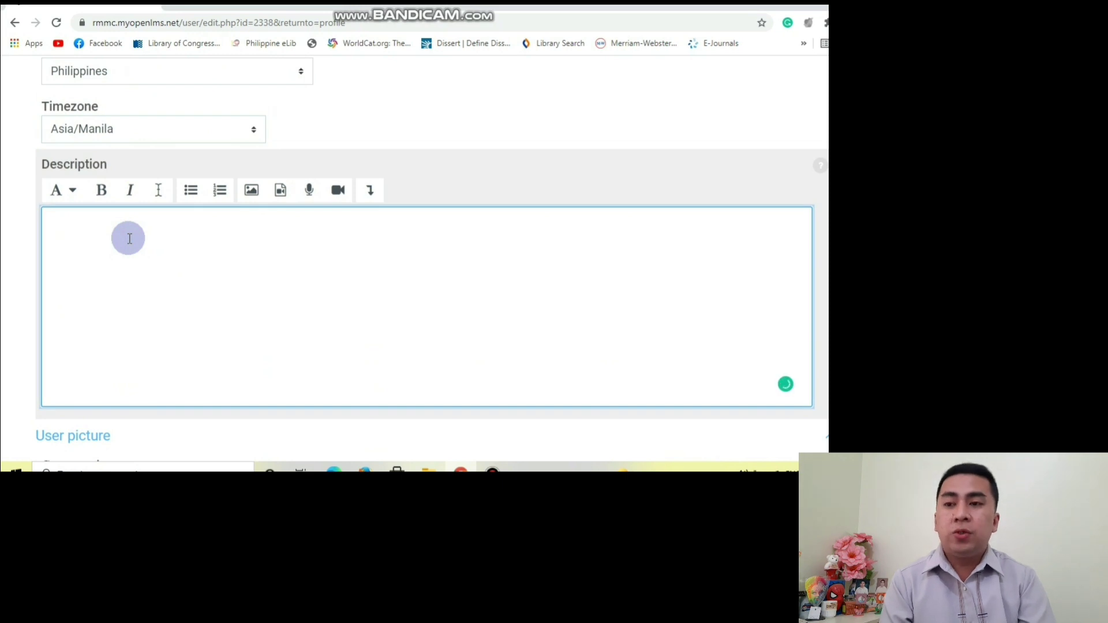
text(I AM)
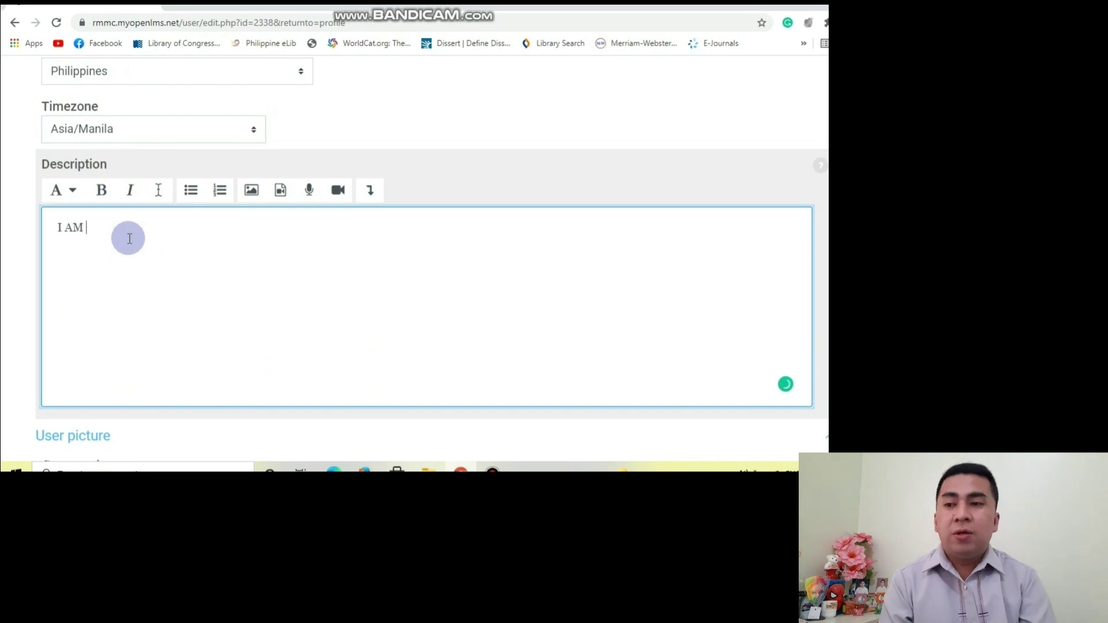
text( SIR )
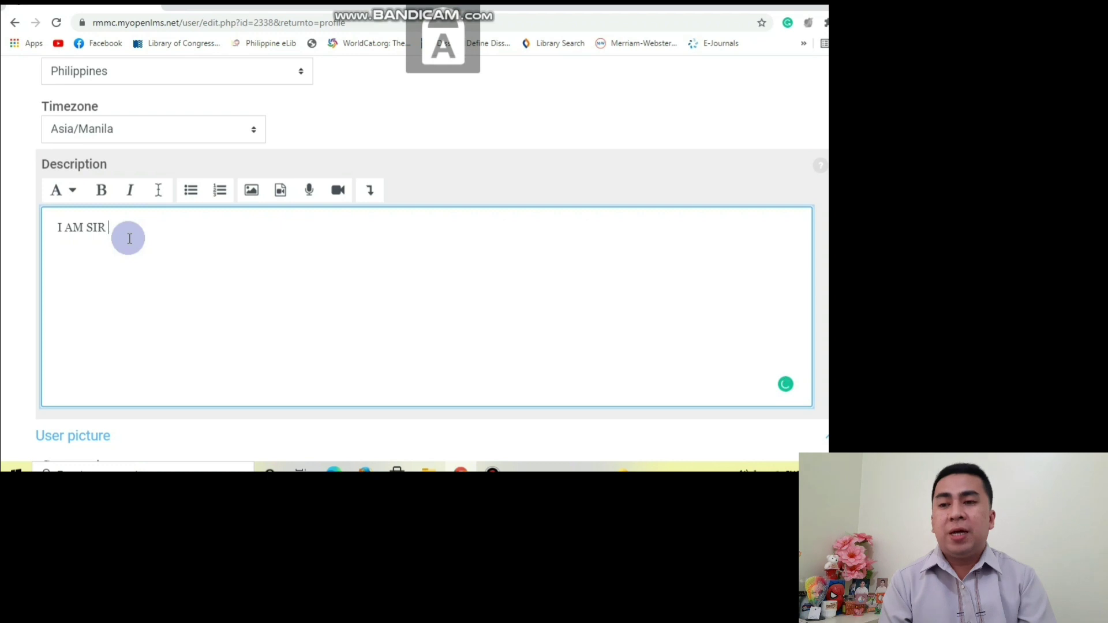
text(JESSIE JOHN)
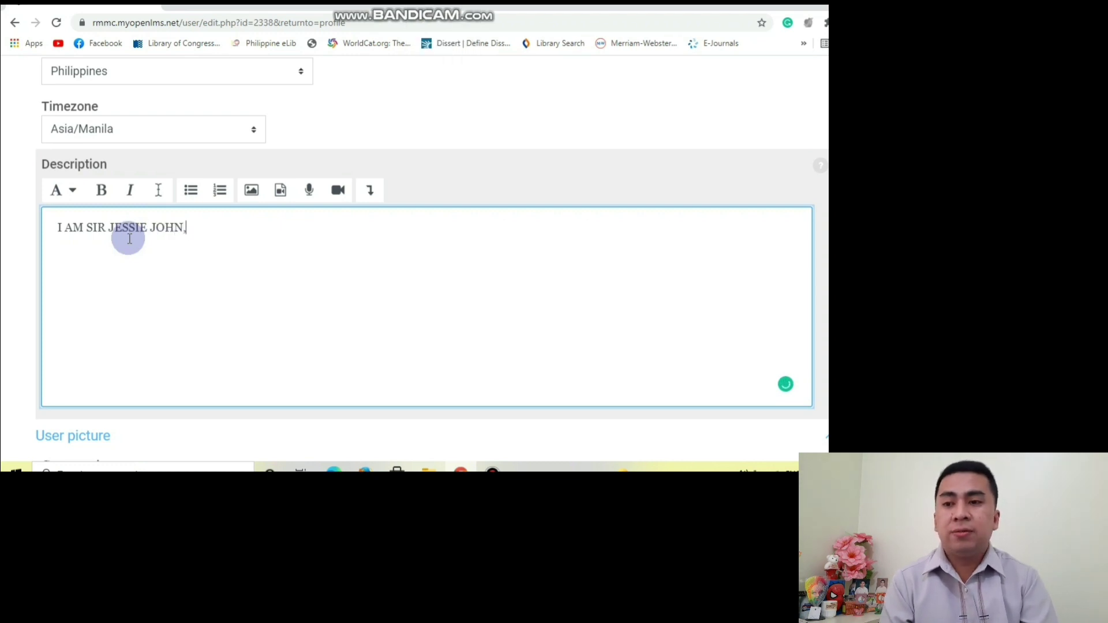
text(, I'M TEACHING GENED SU)
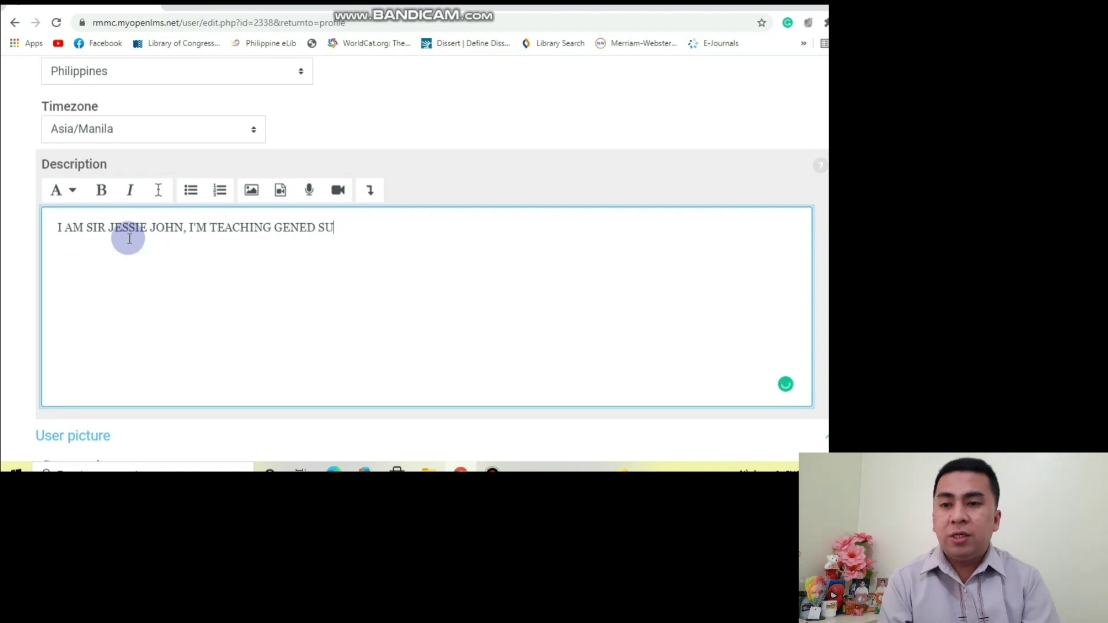
text(BJECTS AND)
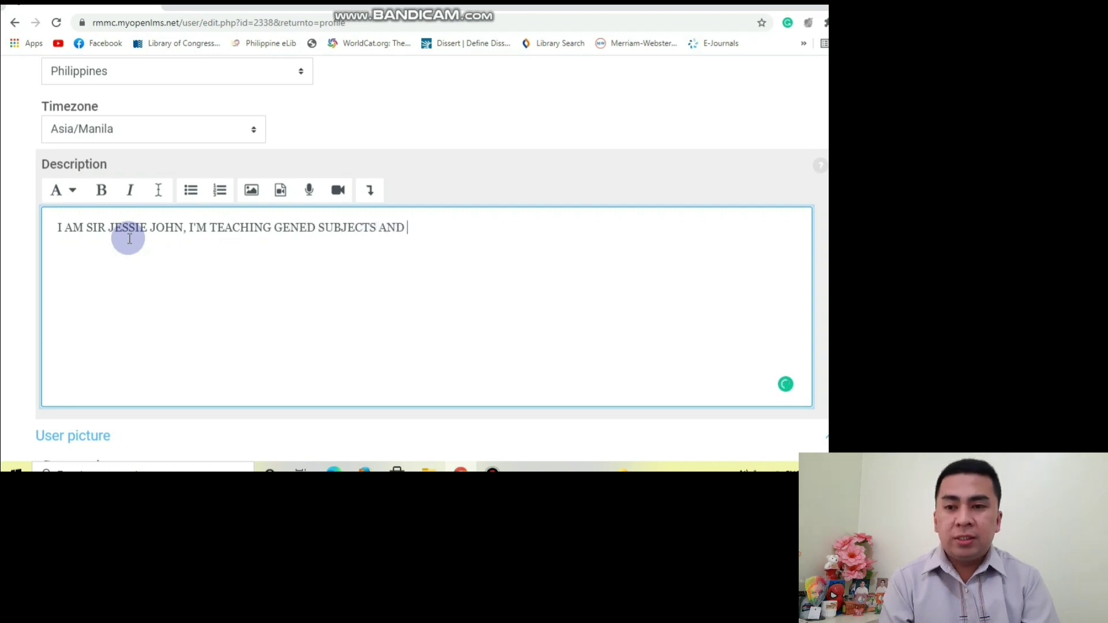
text( LIBRARY )
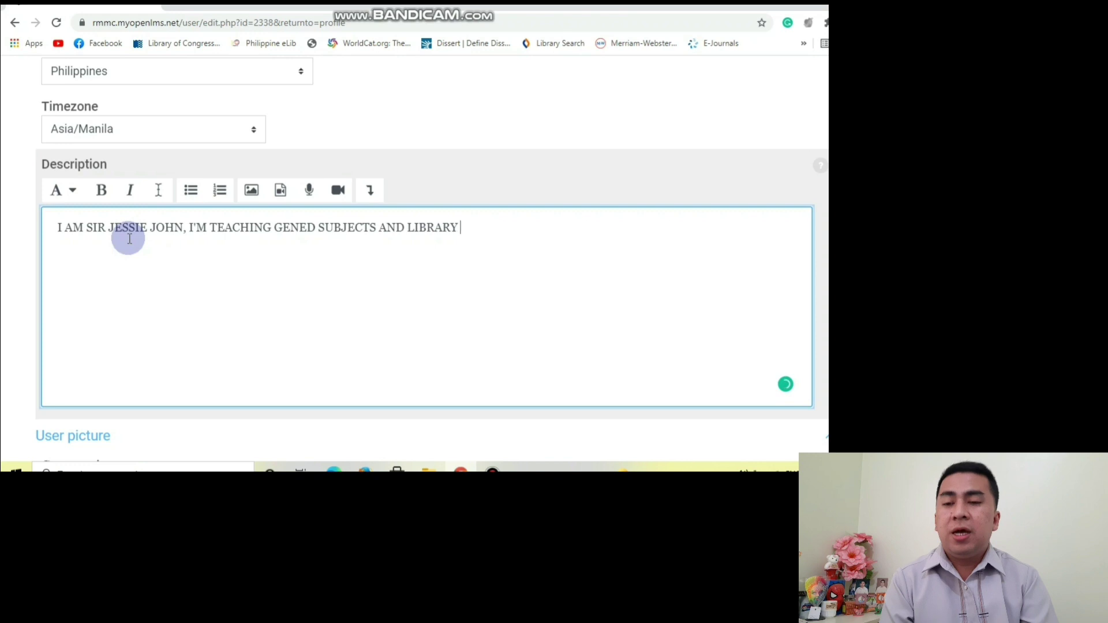
text(SCIENCE SUBJE)
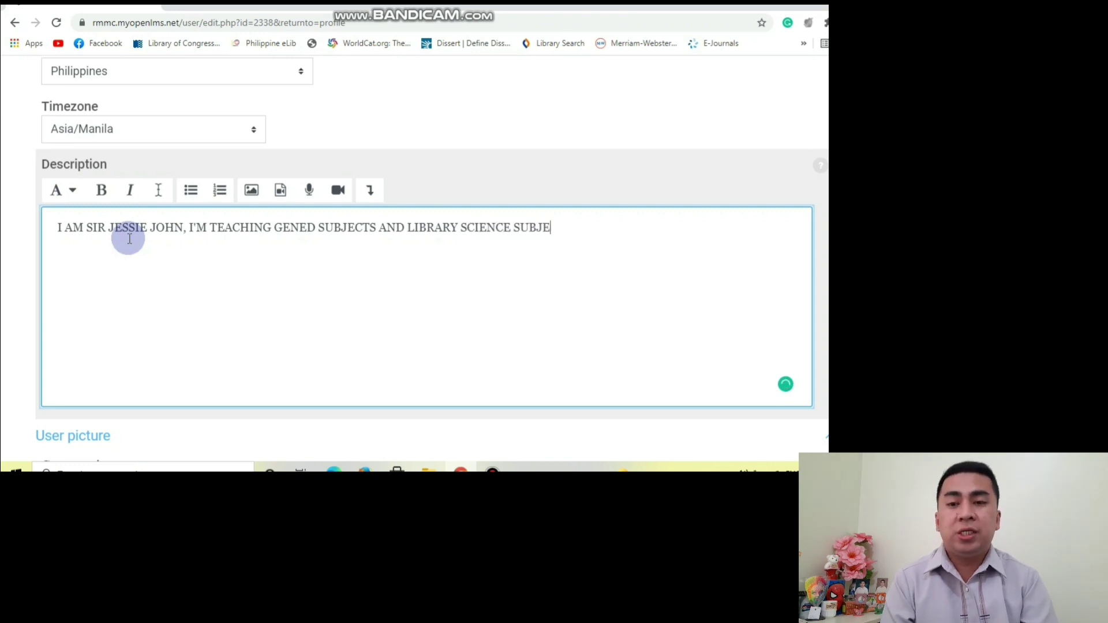
text(CTS.)
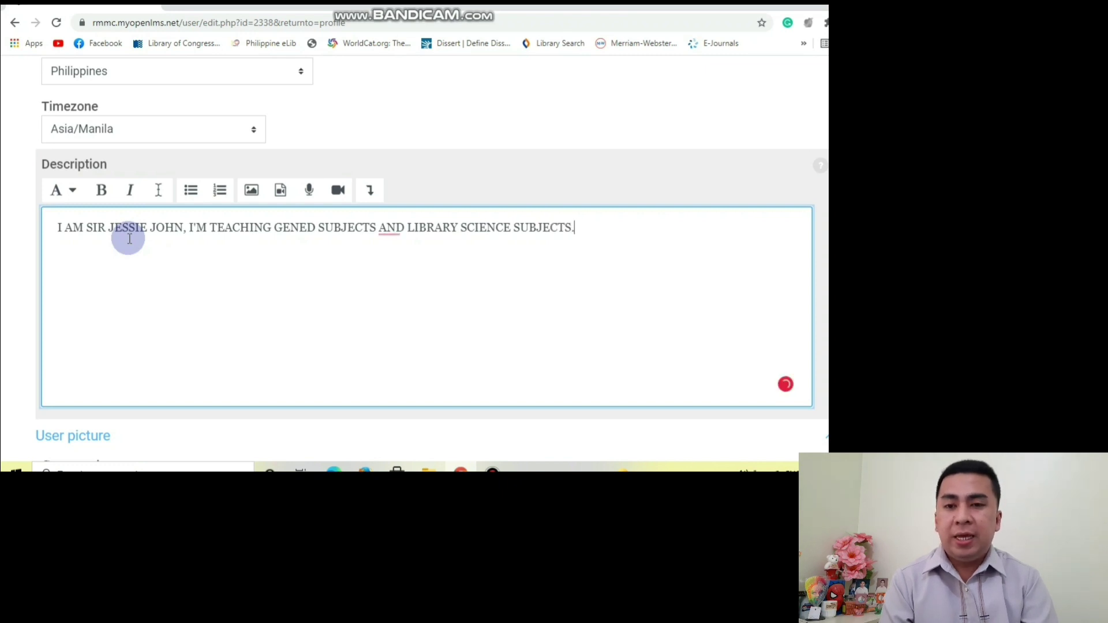
scroll(127, 237, down, 4)
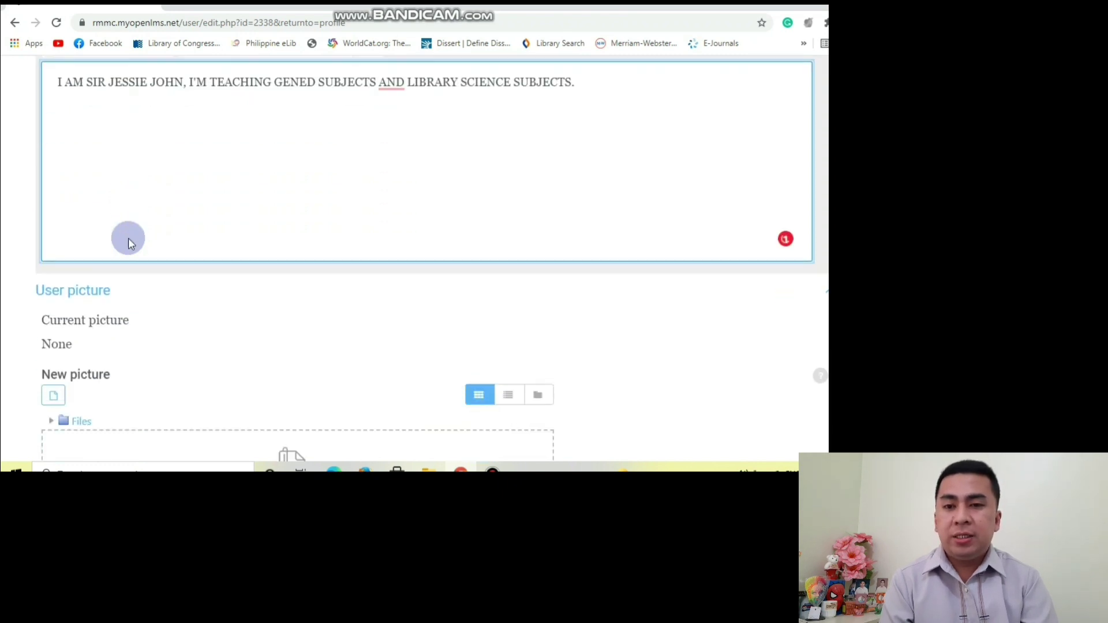
Upload a portrait photo from the computer as the new user picture.
scroll(369, 159, down, 3)
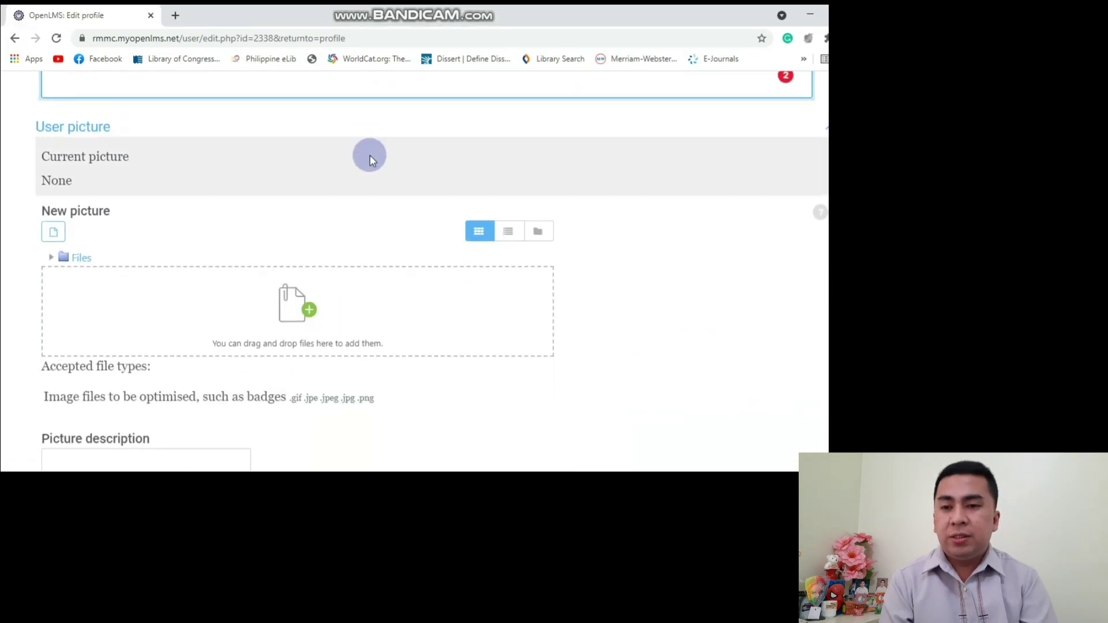
click(52, 236)
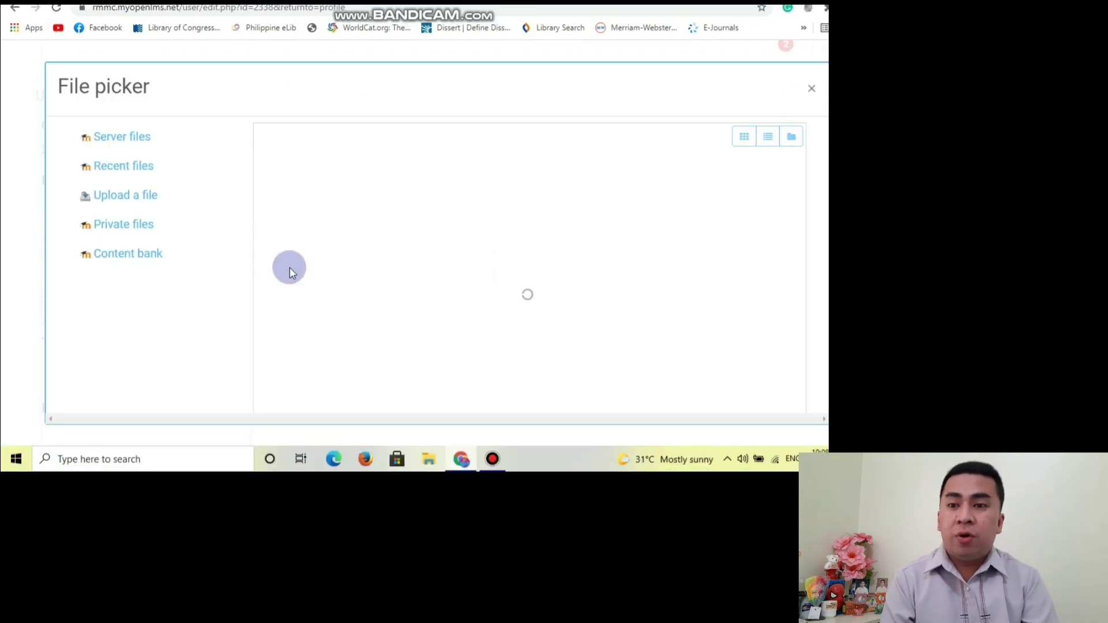
click(310, 161)
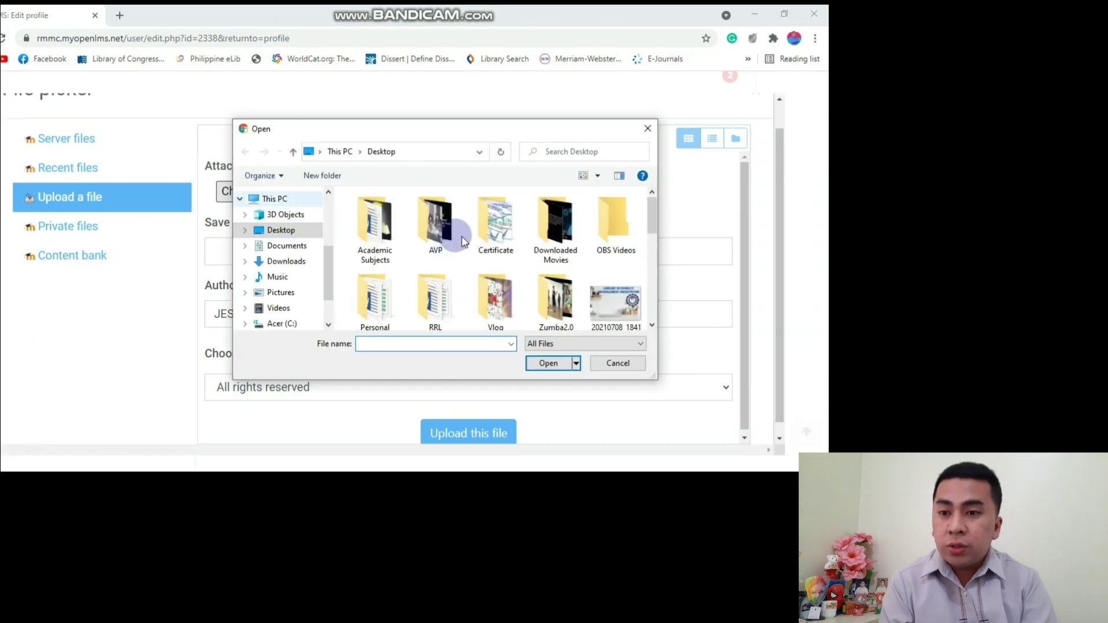
scroll(591, 238, down, 5)
scroll(590, 239, up, 4)
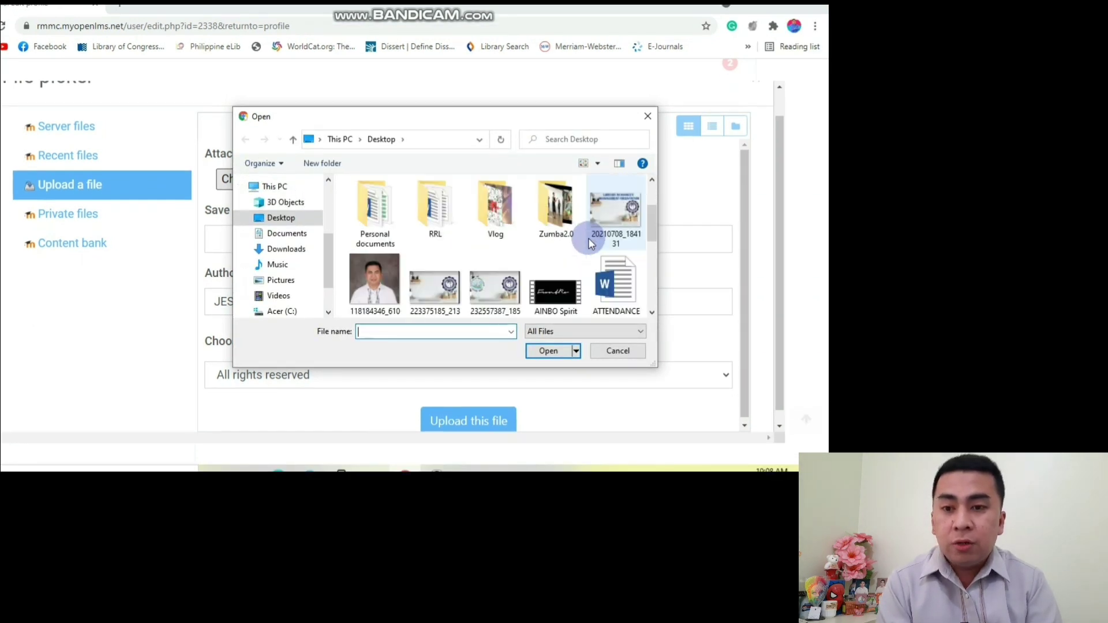
click(374, 279)
click(544, 350)
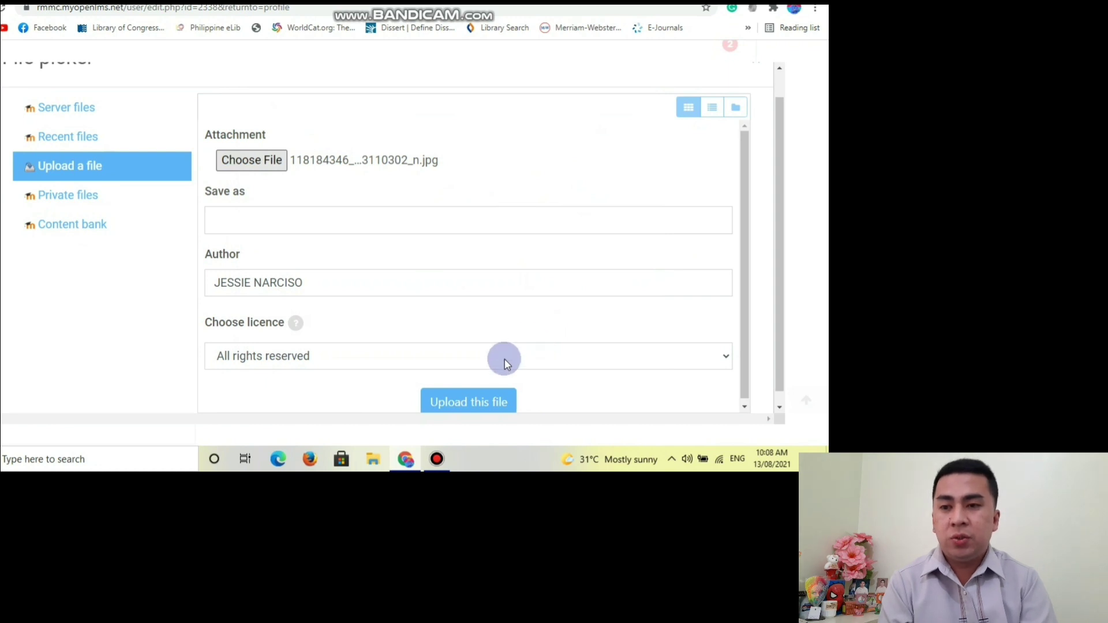
click(462, 403)
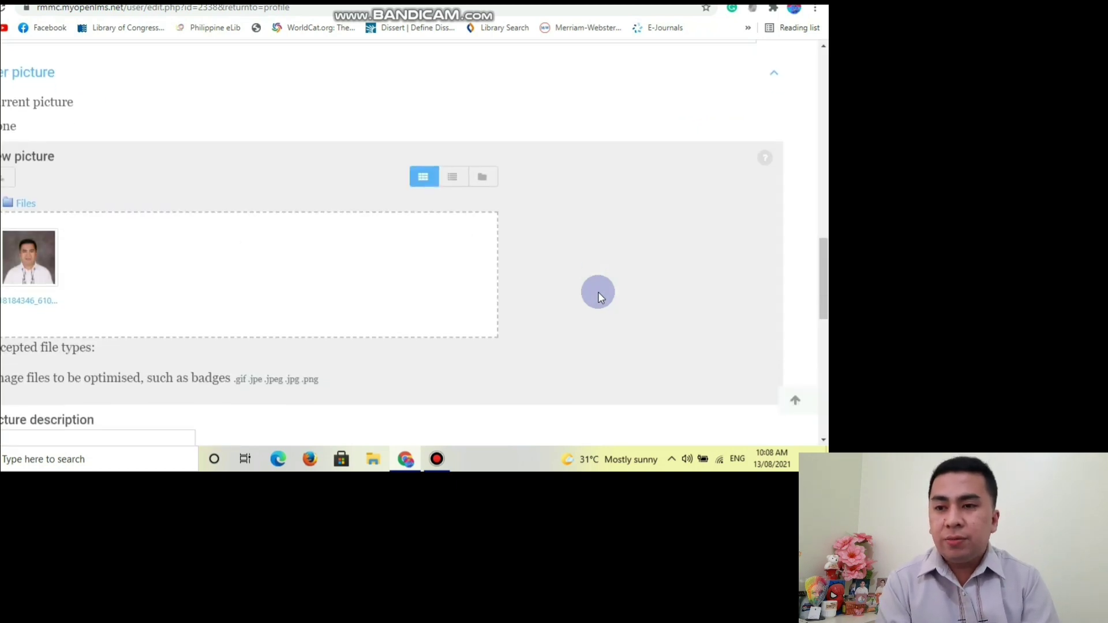
Save the profile with Update profile and review the updated page.
scroll(520, 266, down, 2)
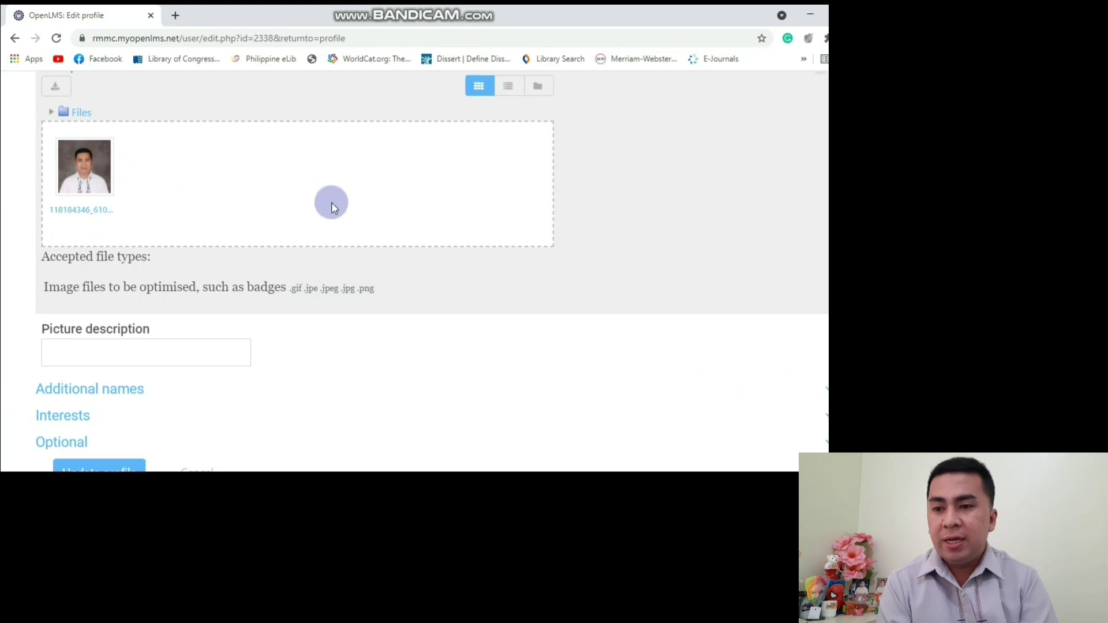
scroll(331, 202, down, 3)
click(108, 296)
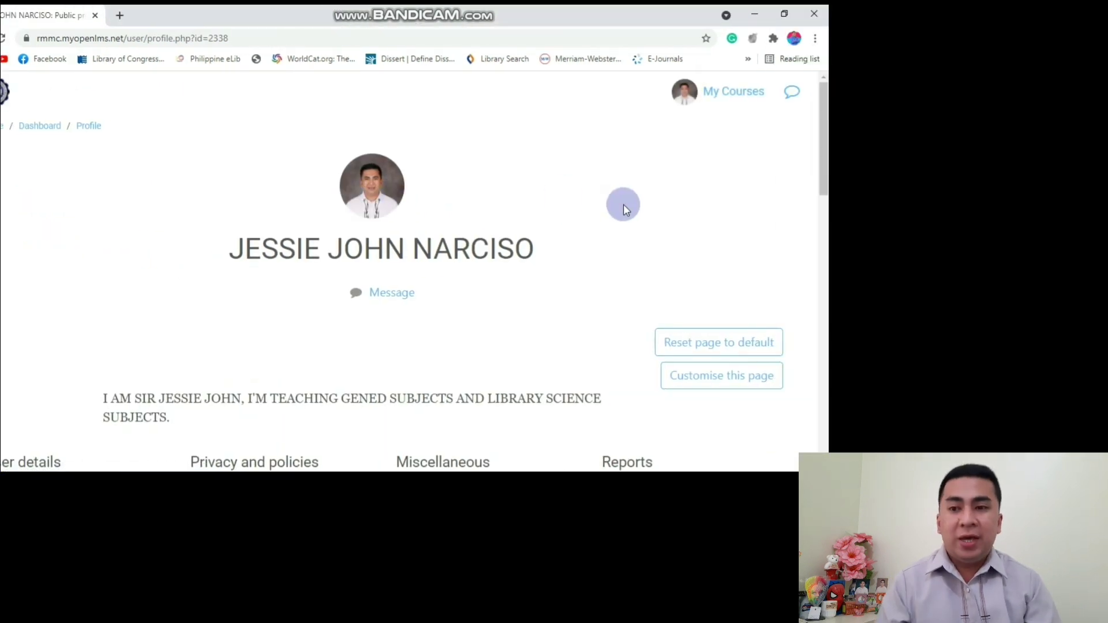
scroll(623, 205, down, 1)
scroll(624, 204, up, 1)
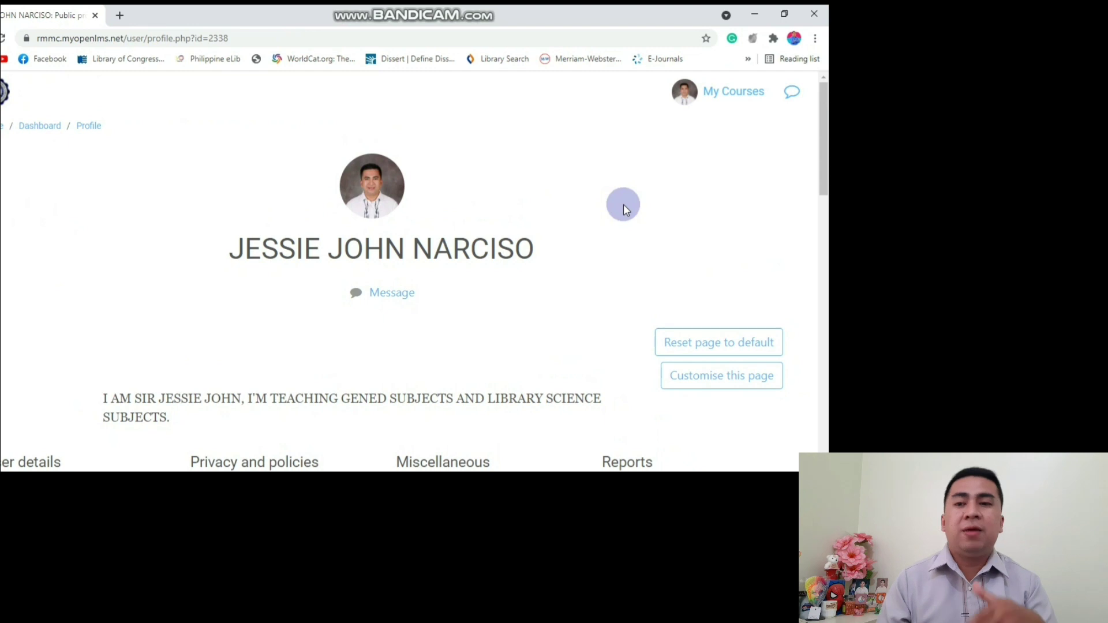
scroll(623, 204, down, 2)
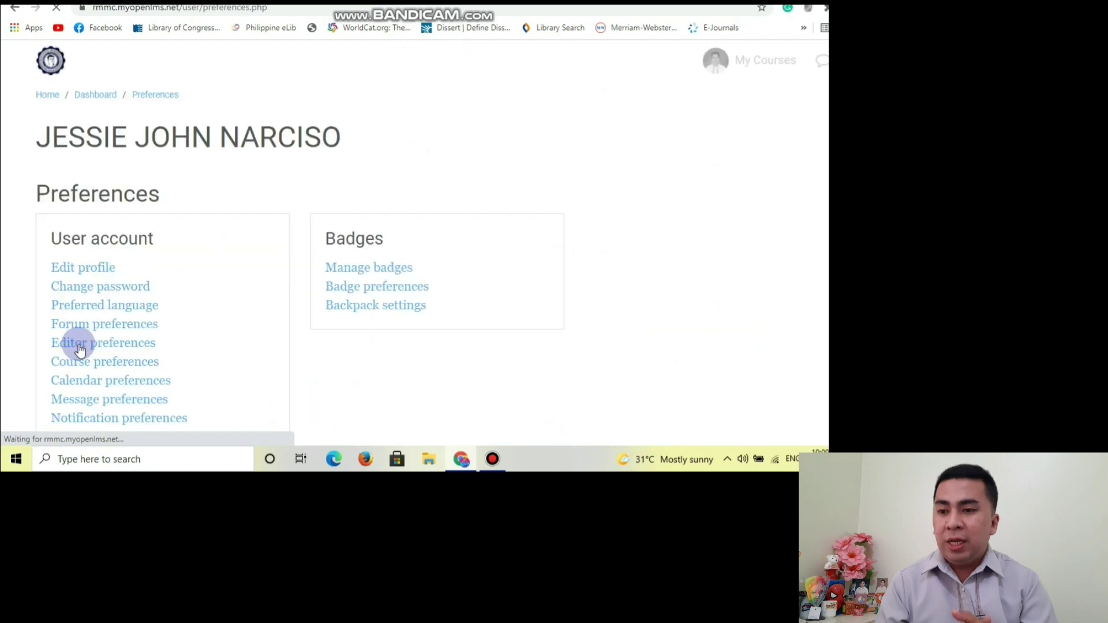
Enter the current password, a new password and its confirmation, then save the change.
click(100, 292)
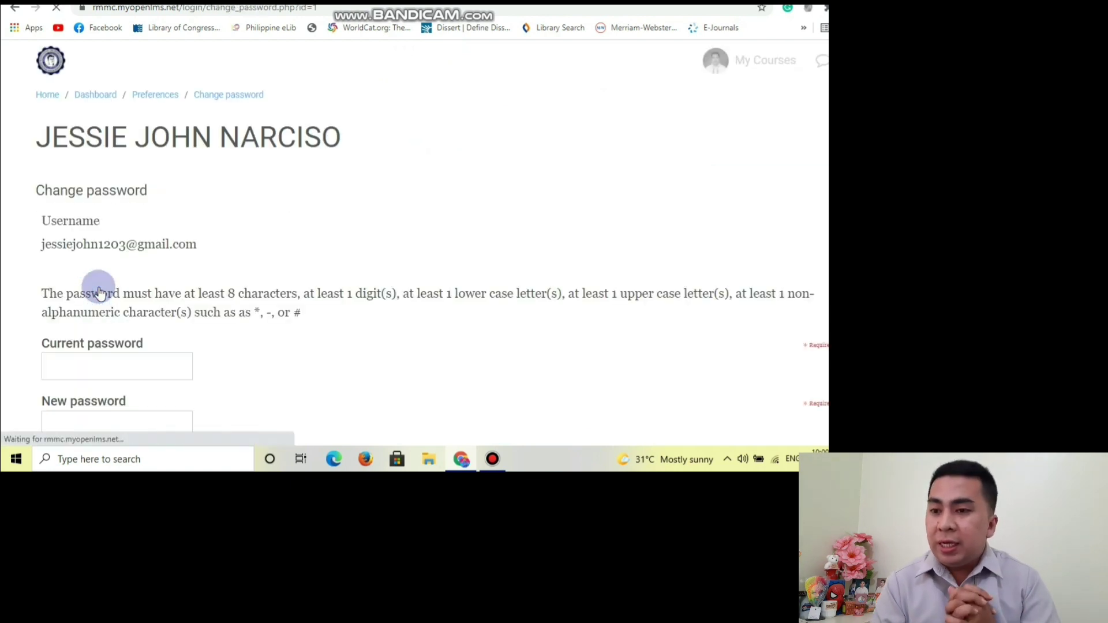
scroll(278, 228, down, 2)
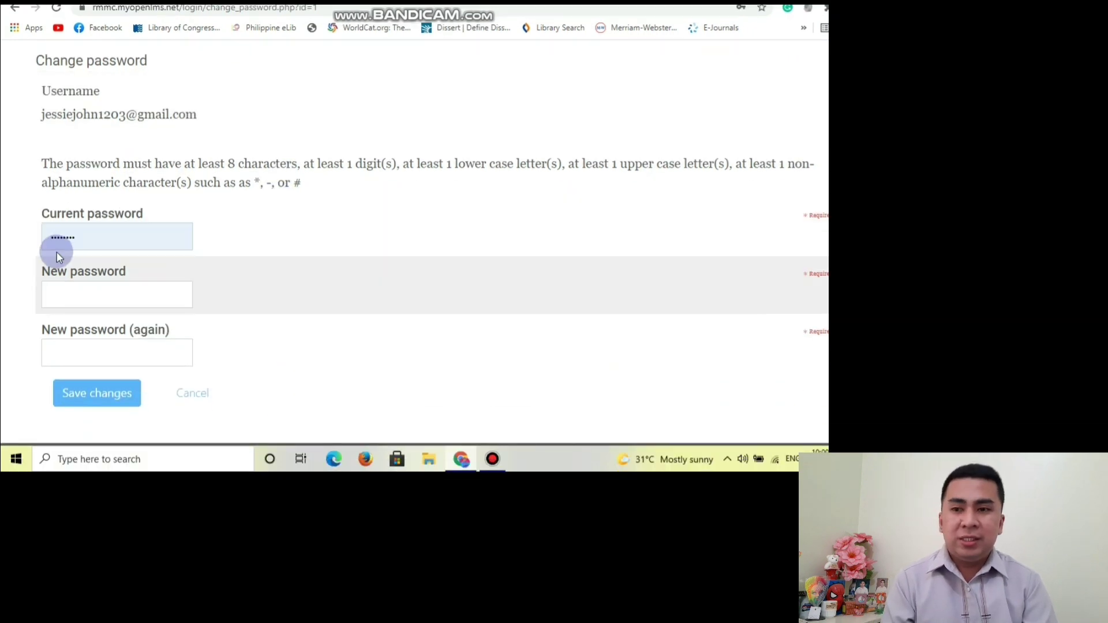
drag(87, 248, 3, 250)
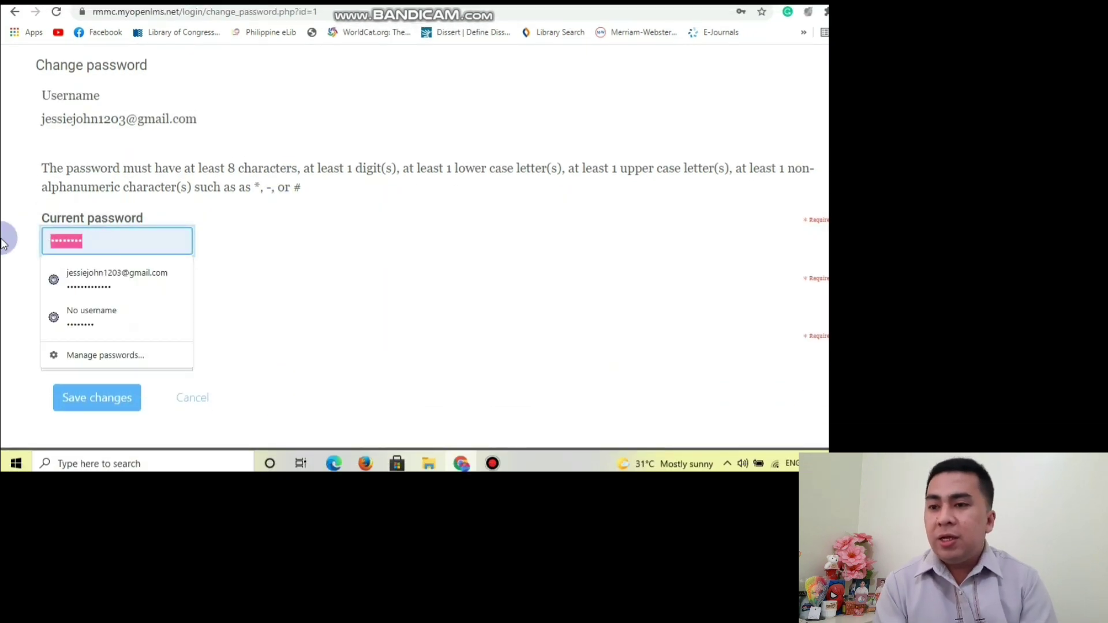
key(ctrl+a)
text(•••••)
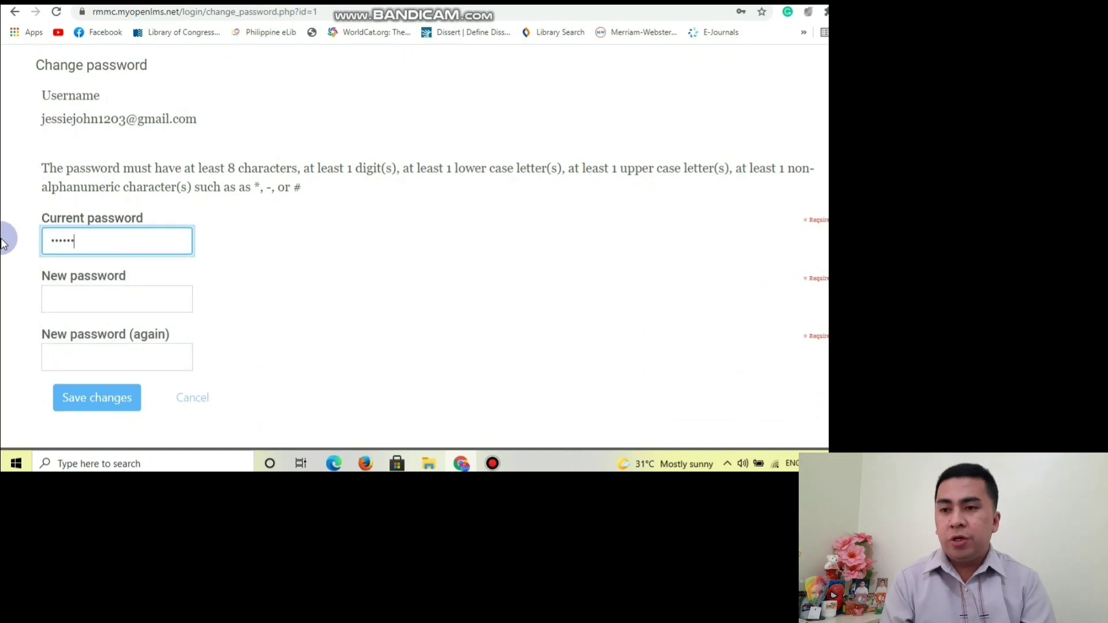
text(••••)
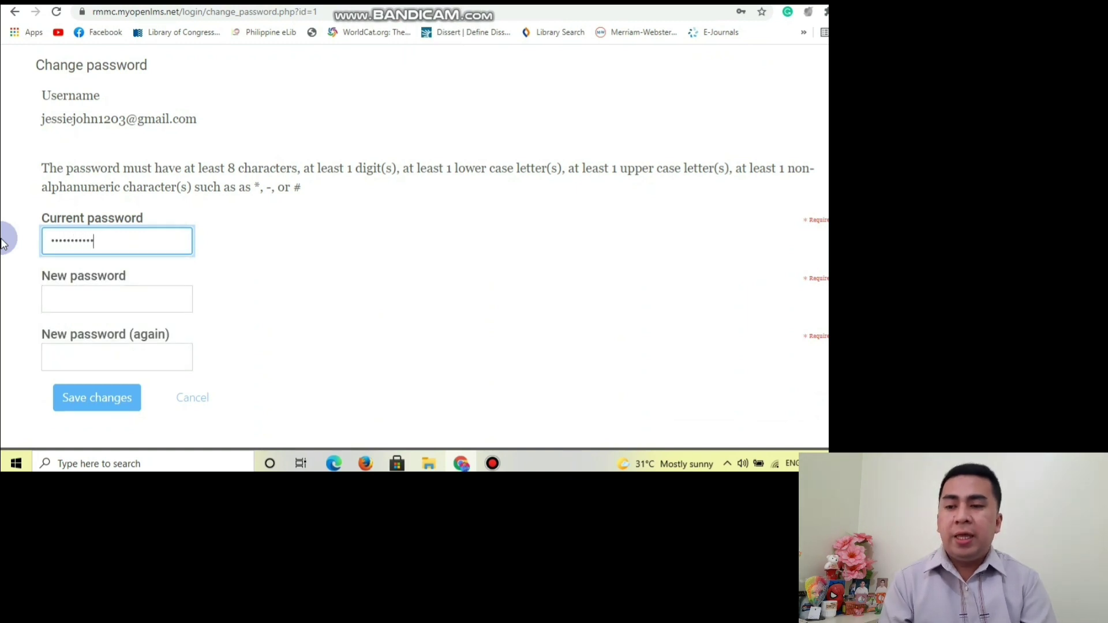
key(Tab)
text(•••••••••••••••••)
key(Tab)
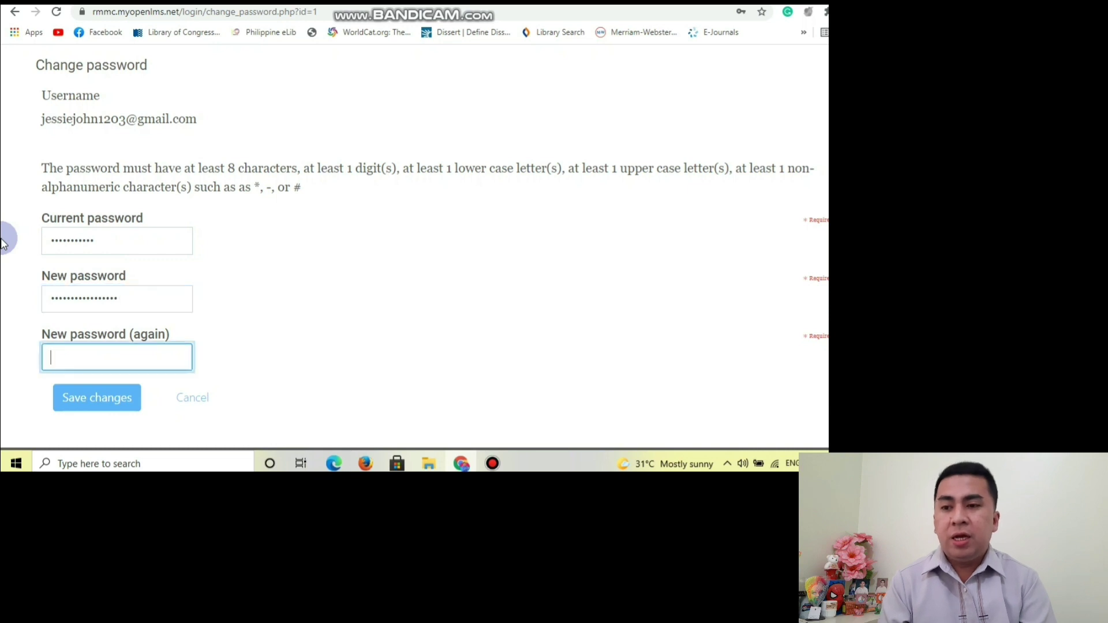
text(••••••••••)
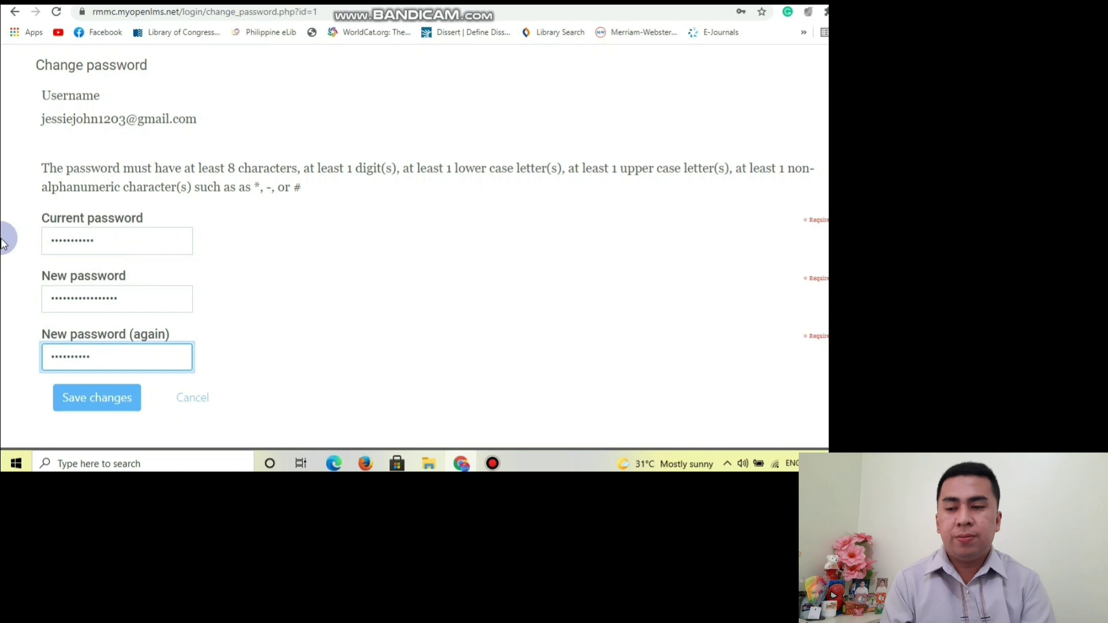
text(••••)
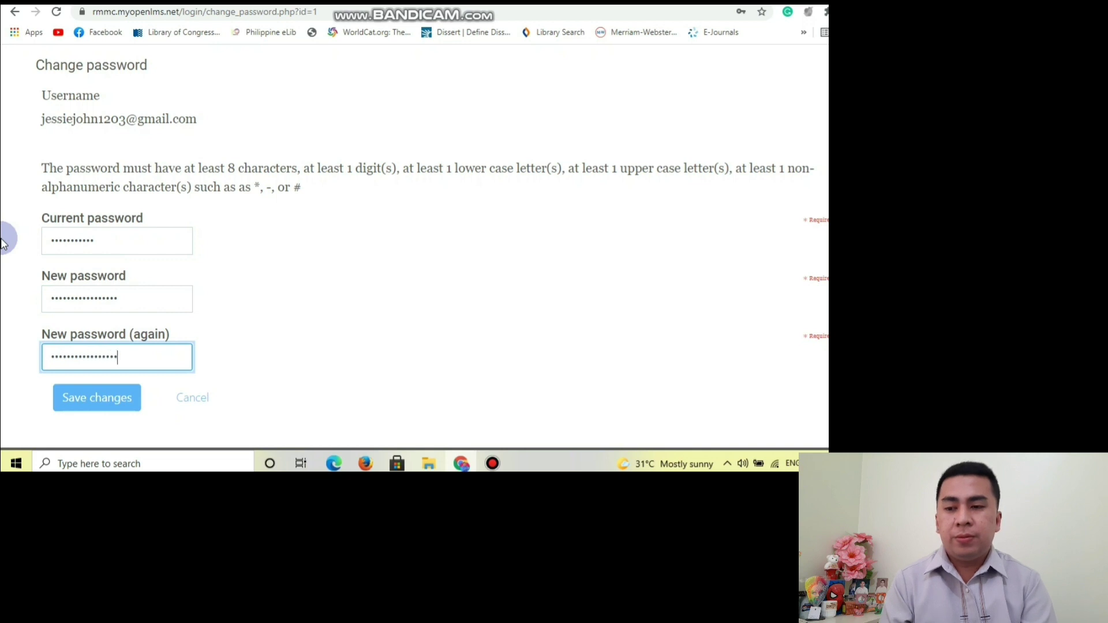
click(91, 392)
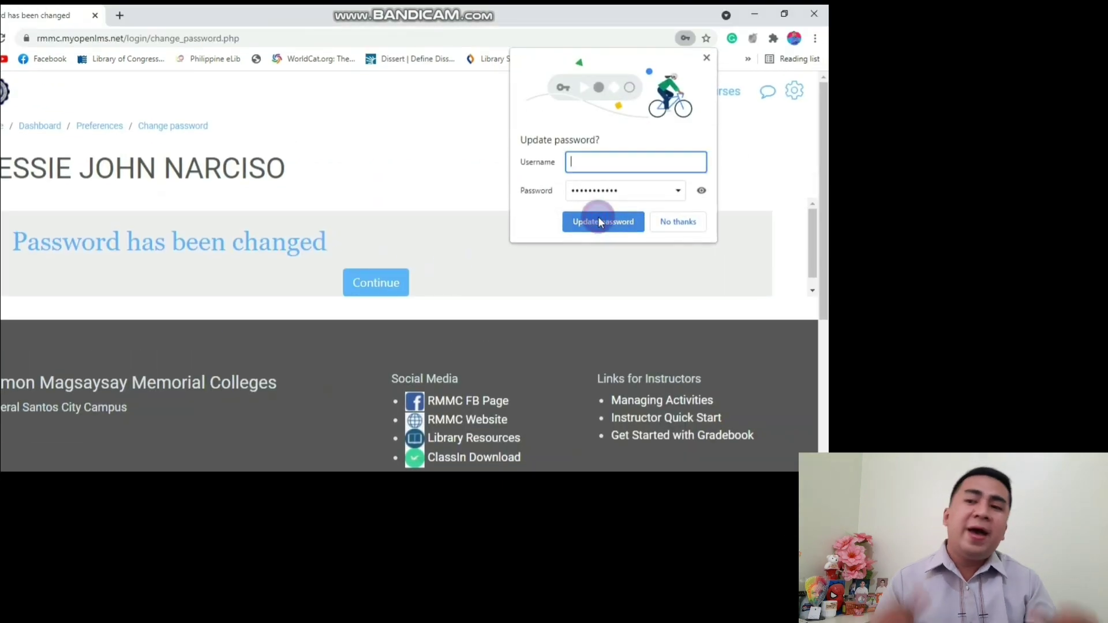
Decline Chrome's password update offer and log out of the RMMC site.
click(706, 219)
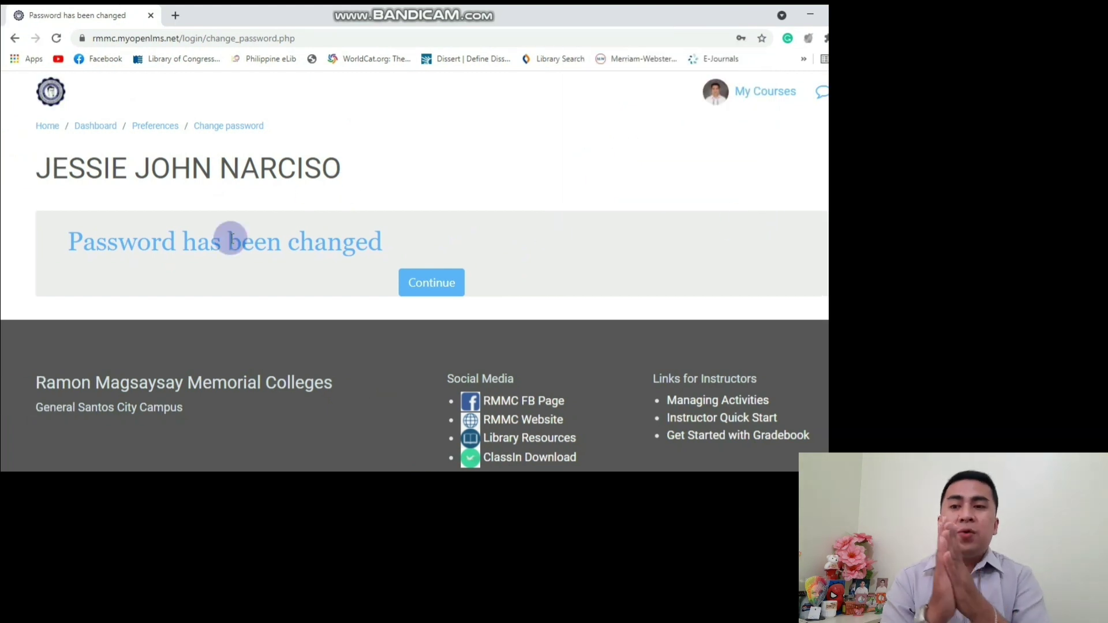
click(773, 91)
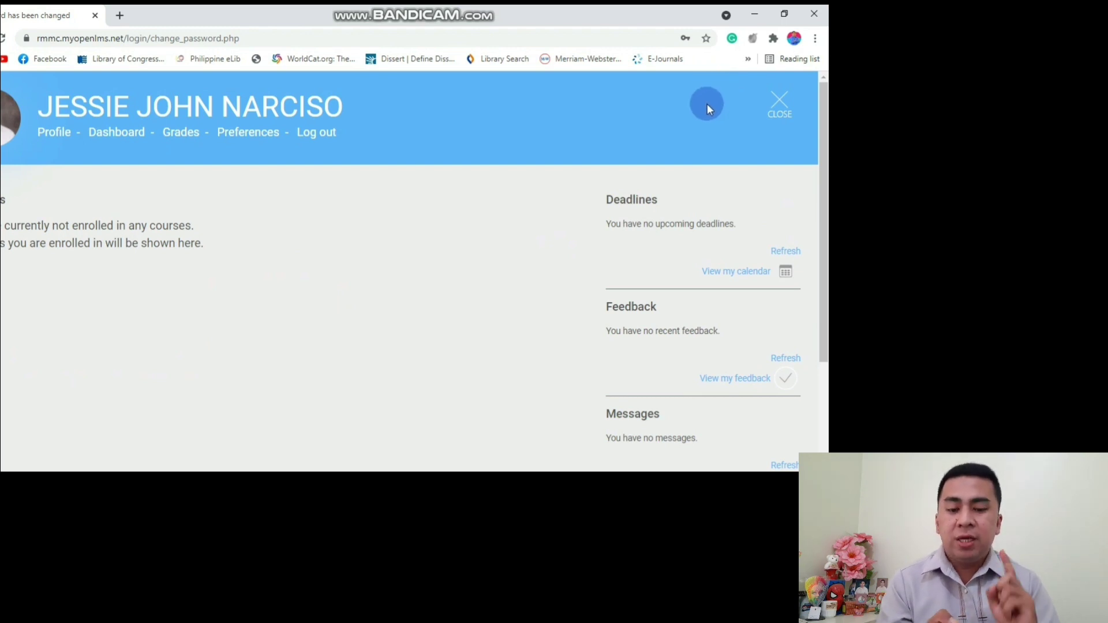
click(326, 138)
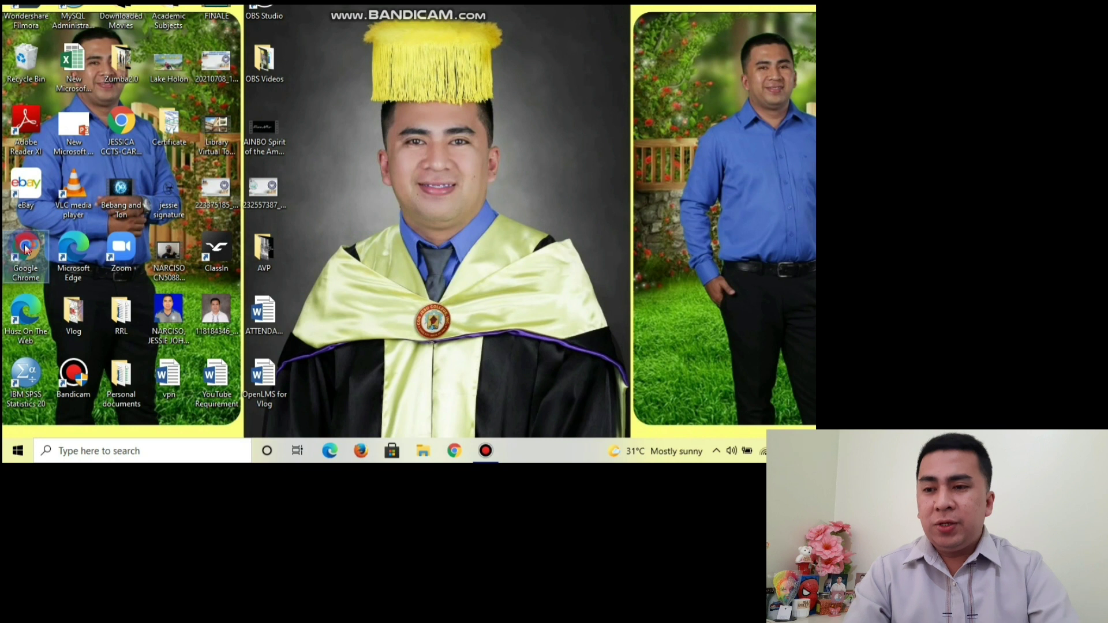
Launch Chrome and load the sandbox site at rmmc-sandbox.myopenlms.net.
double_click(25, 248)
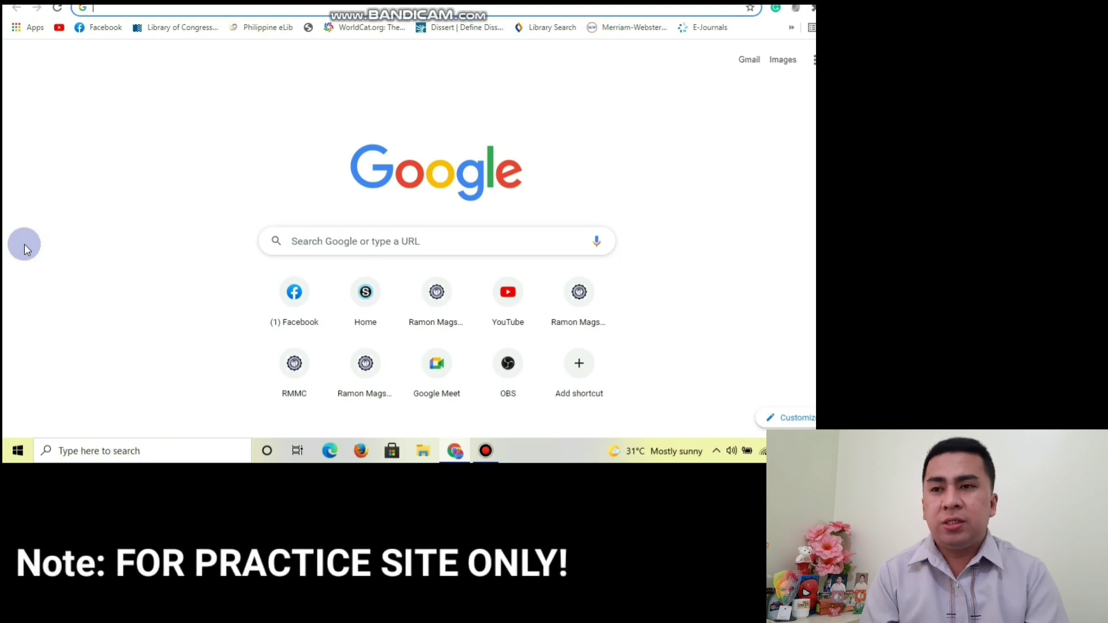
text(rmmc-)
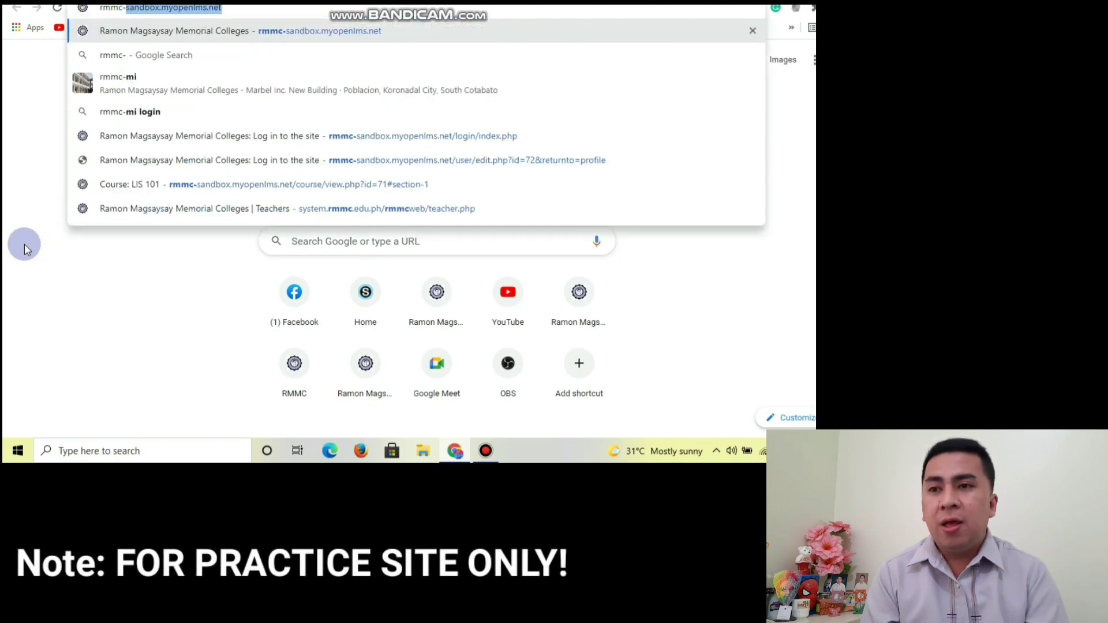
key(Return)
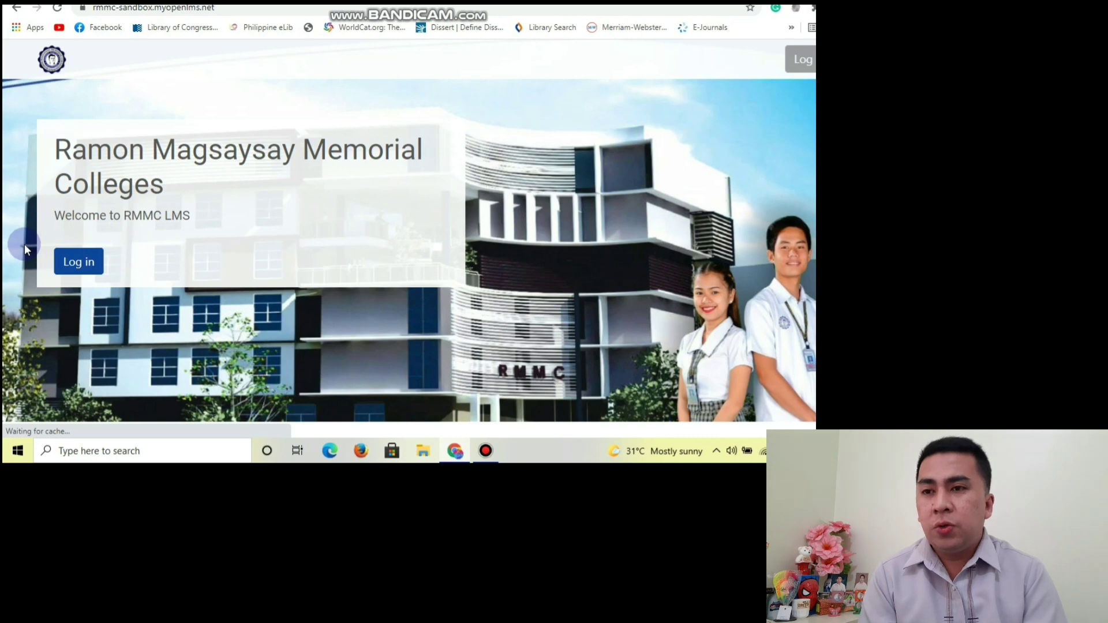
Scroll through the sandbox welcome page, then go to its login page.
scroll(732, 215, down, 15)
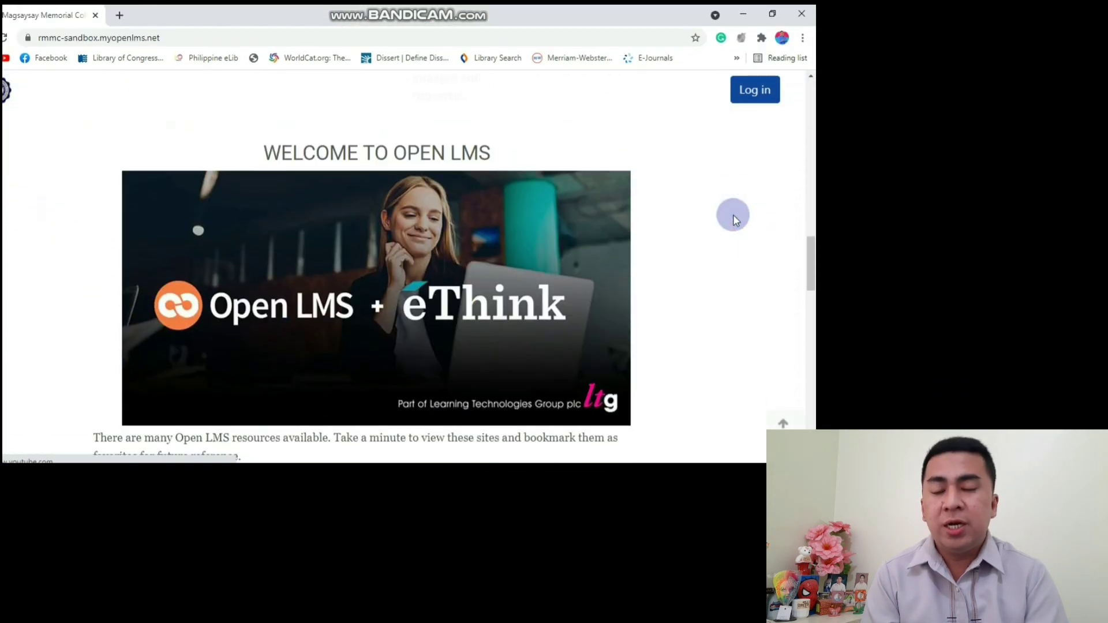
scroll(733, 215, down, 10)
scroll(733, 215, up, 16)
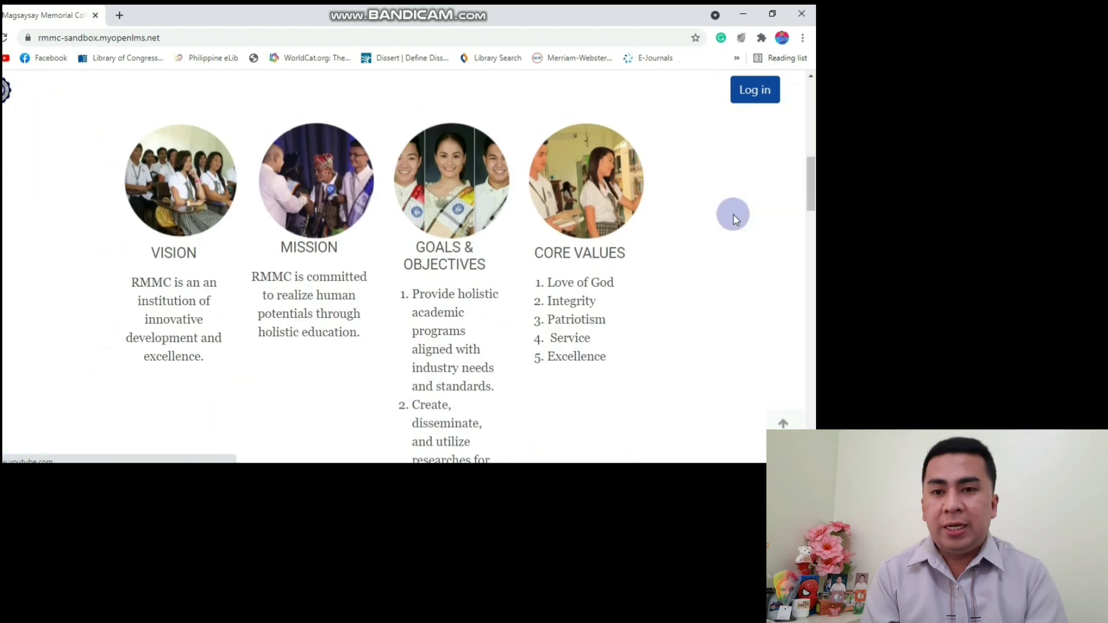
scroll(733, 218, up, 5)
click(755, 89)
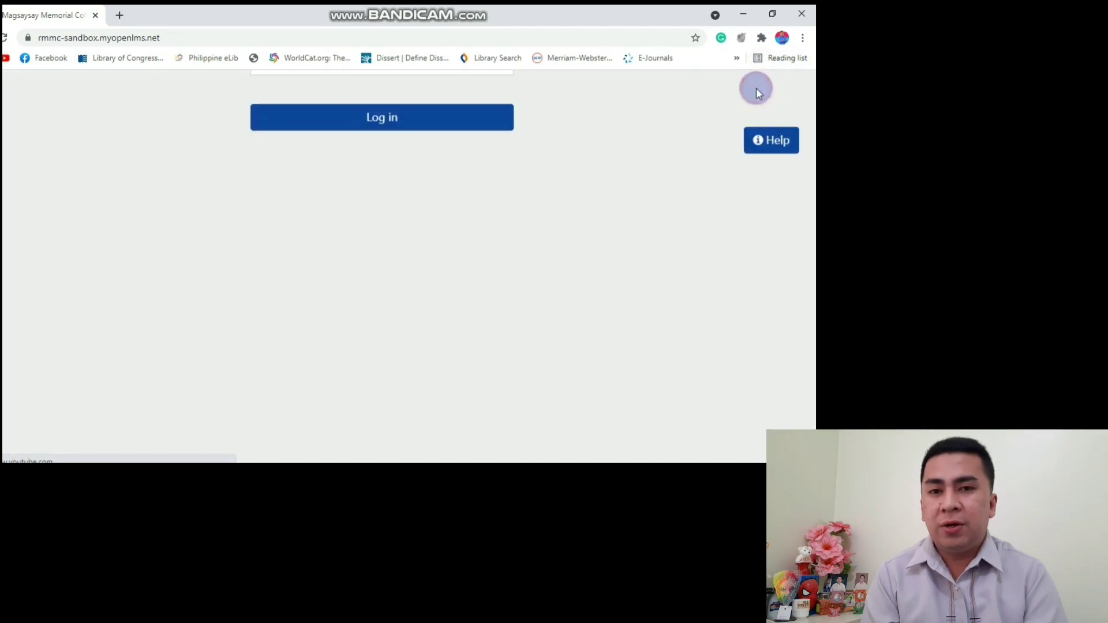
Sign in to the sandbox with the autofilled username and the account password.
click(346, 228)
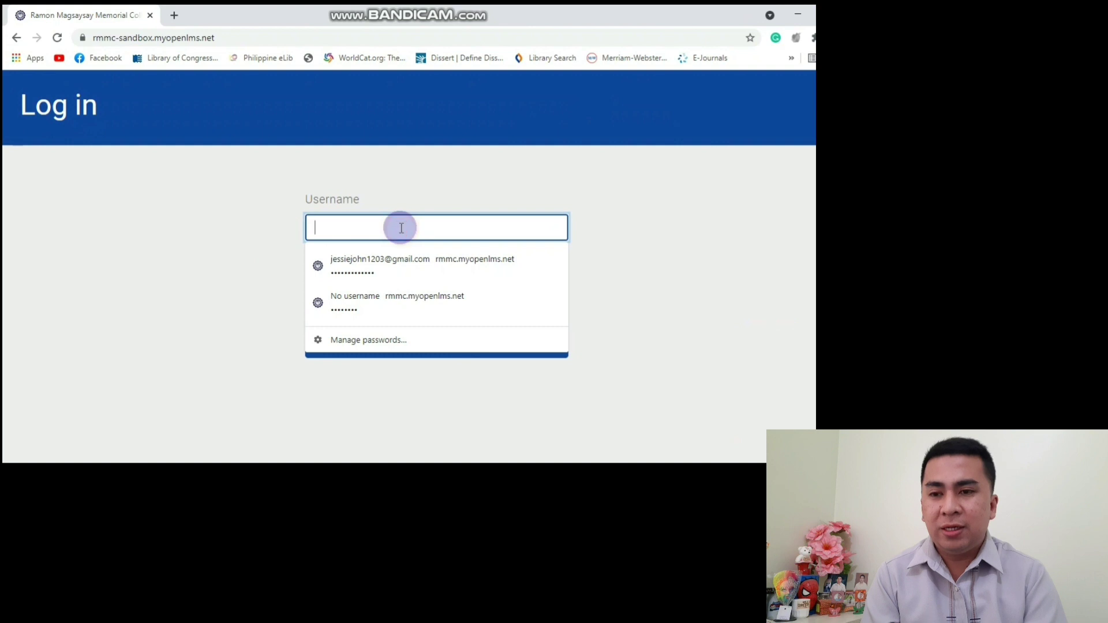
text(211)
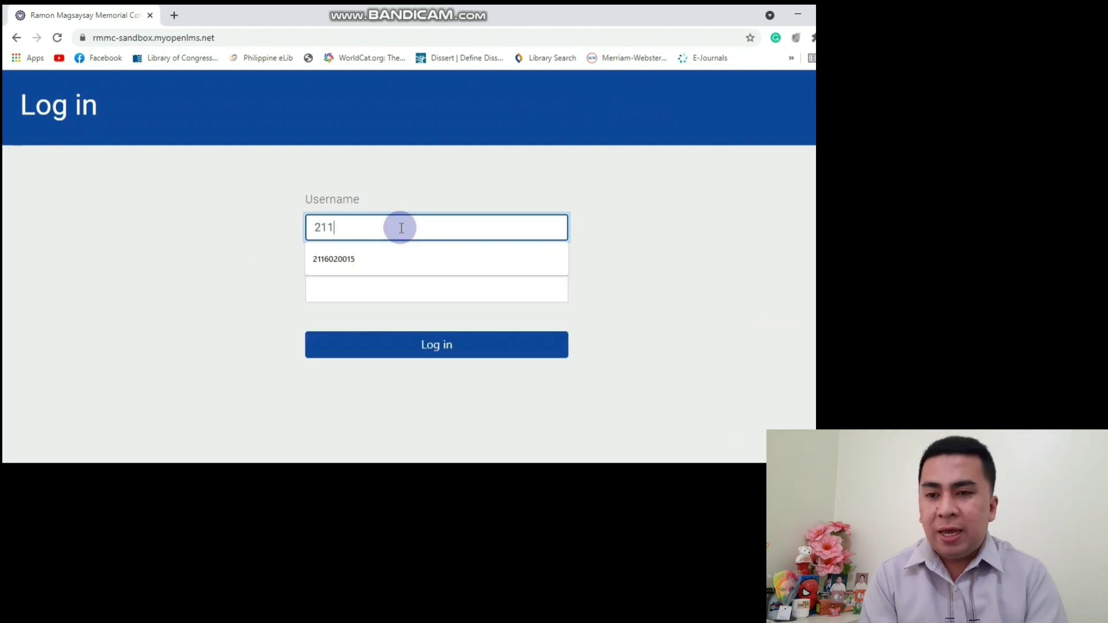
key(Down)
key(Return)
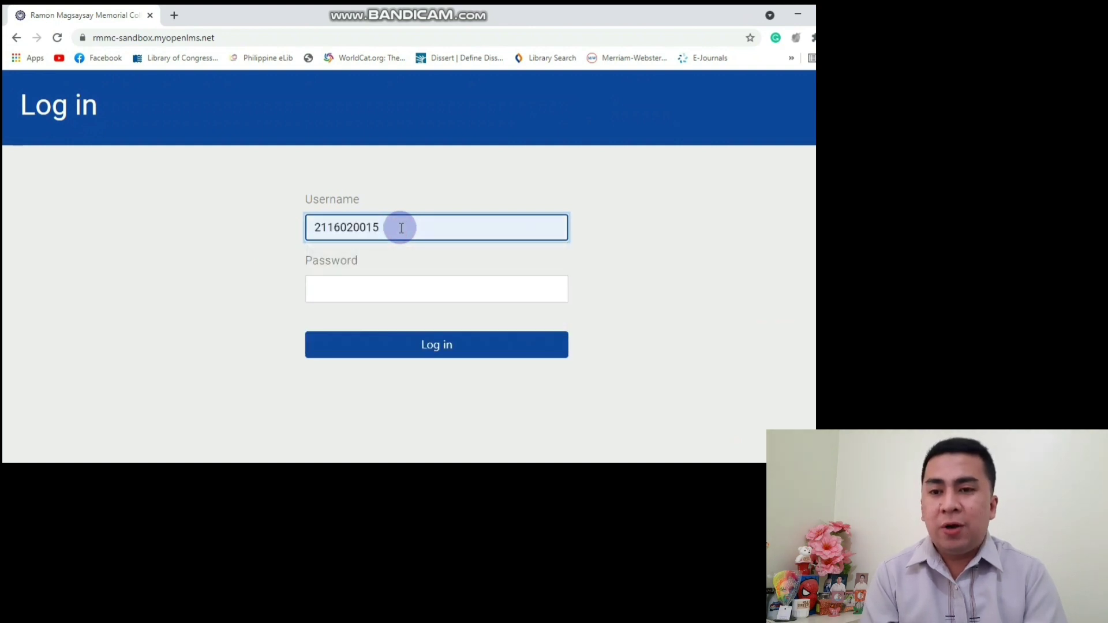
key(Tab)
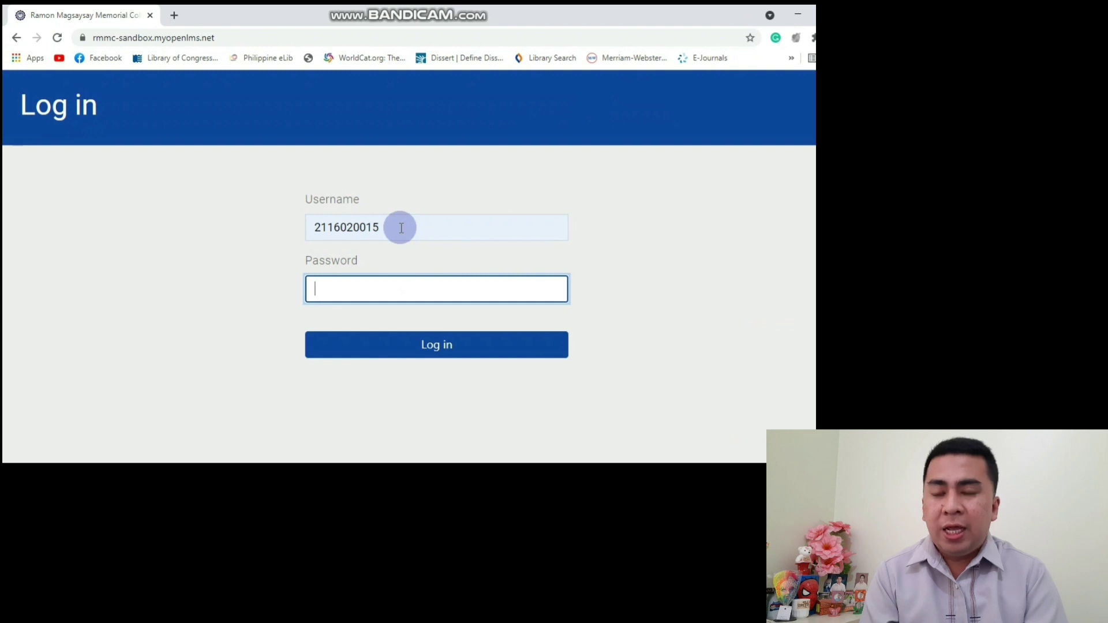
text(••••)
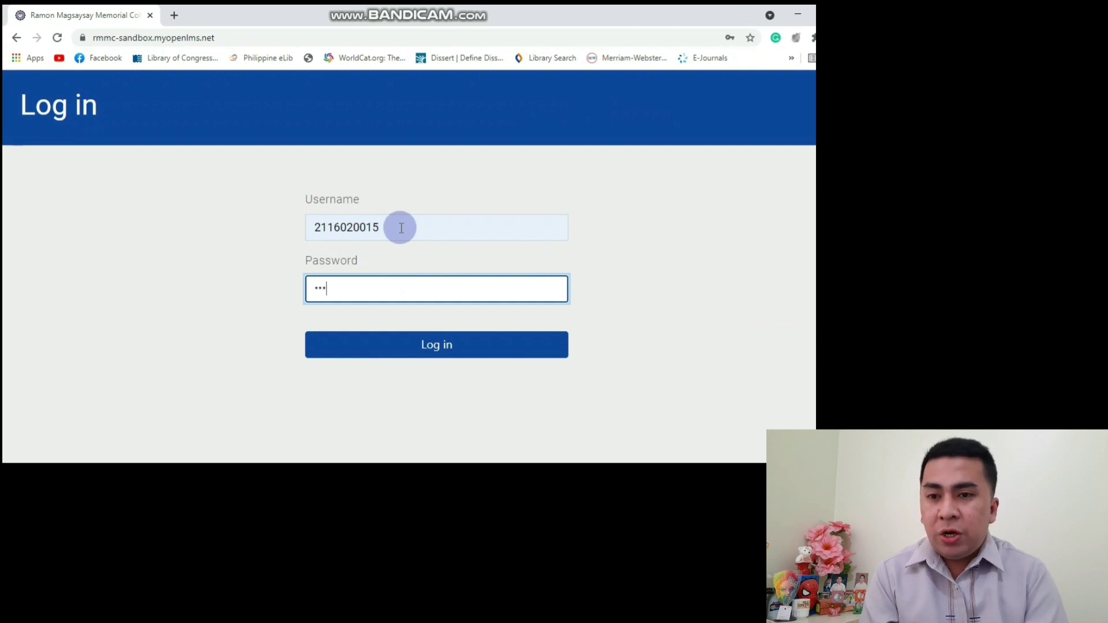
text(••••••)
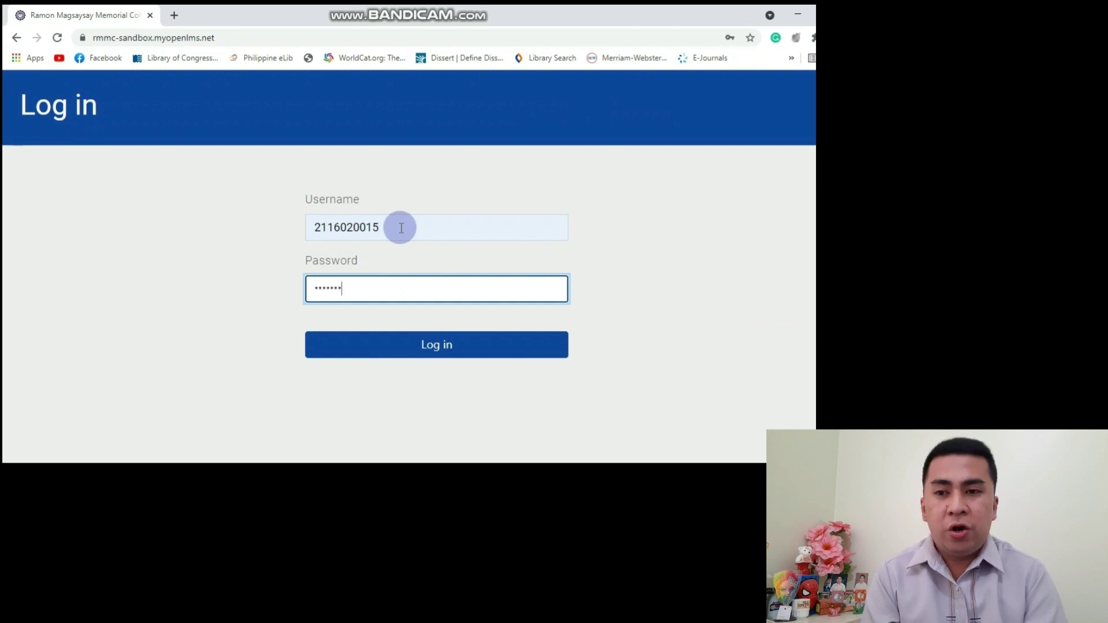
text(••••)
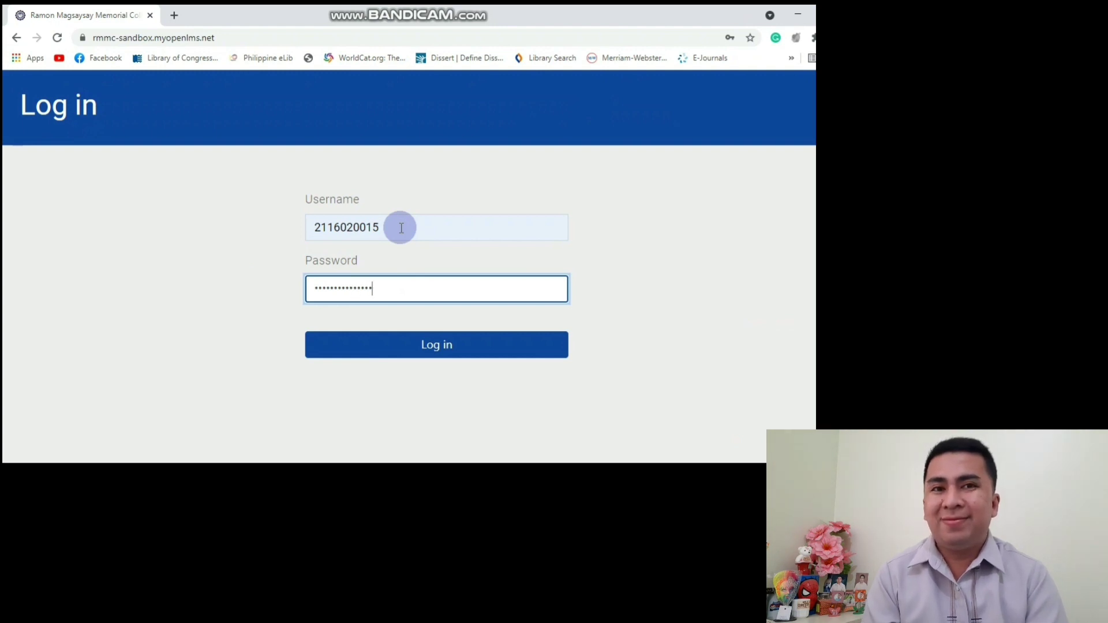
click(411, 310)
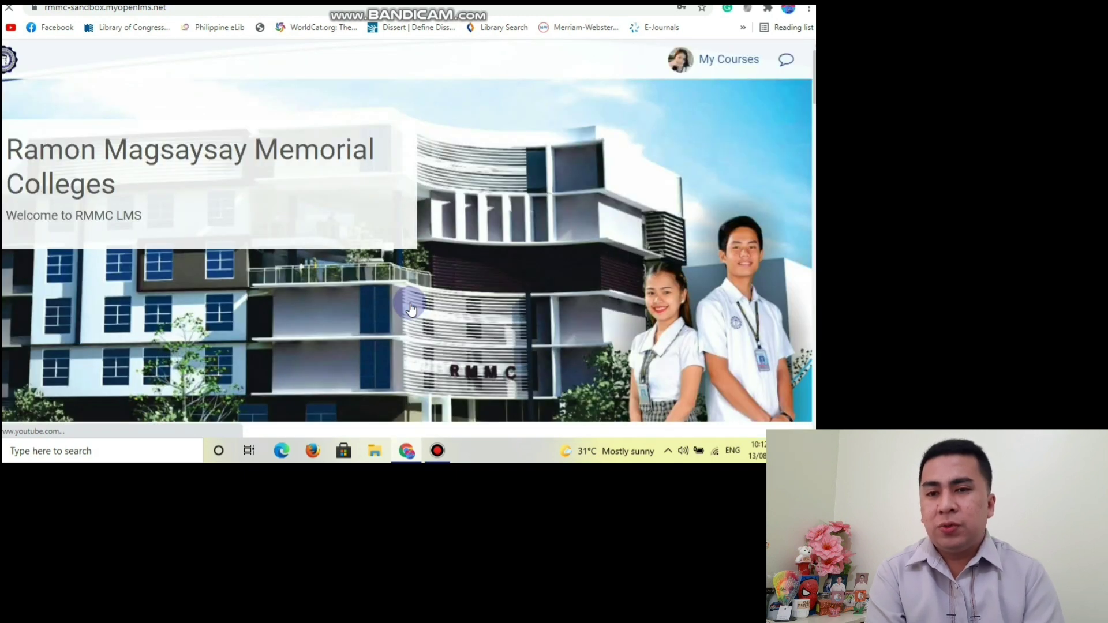
Open the sandbox account's profile page through the My Courses personal panel.
scroll(462, 285, down, 2)
scroll(462, 285, up, 2)
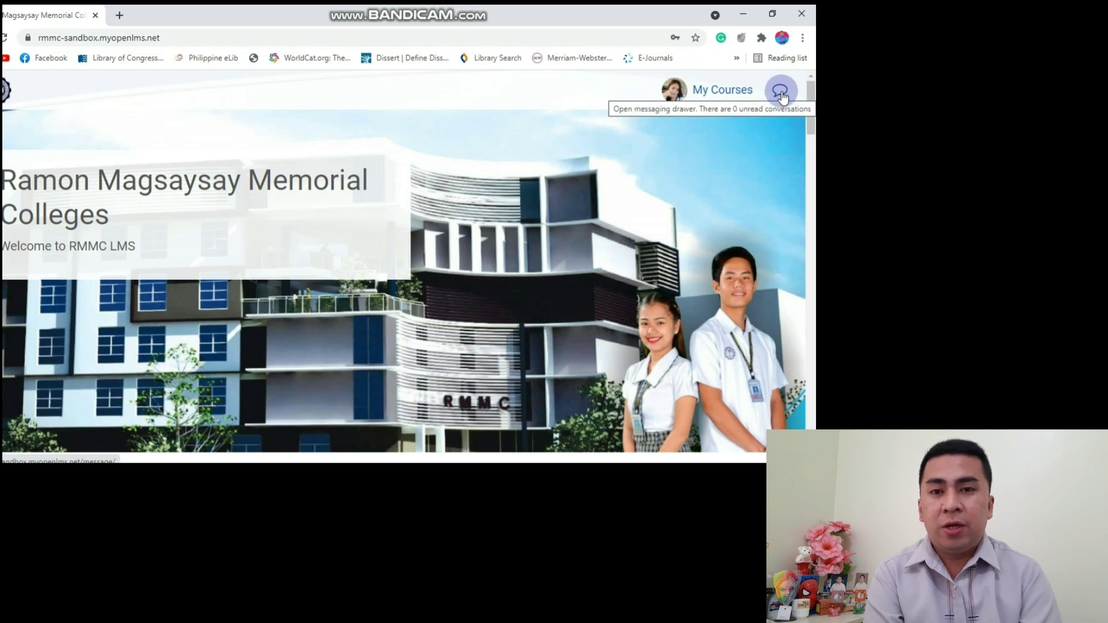
click(716, 91)
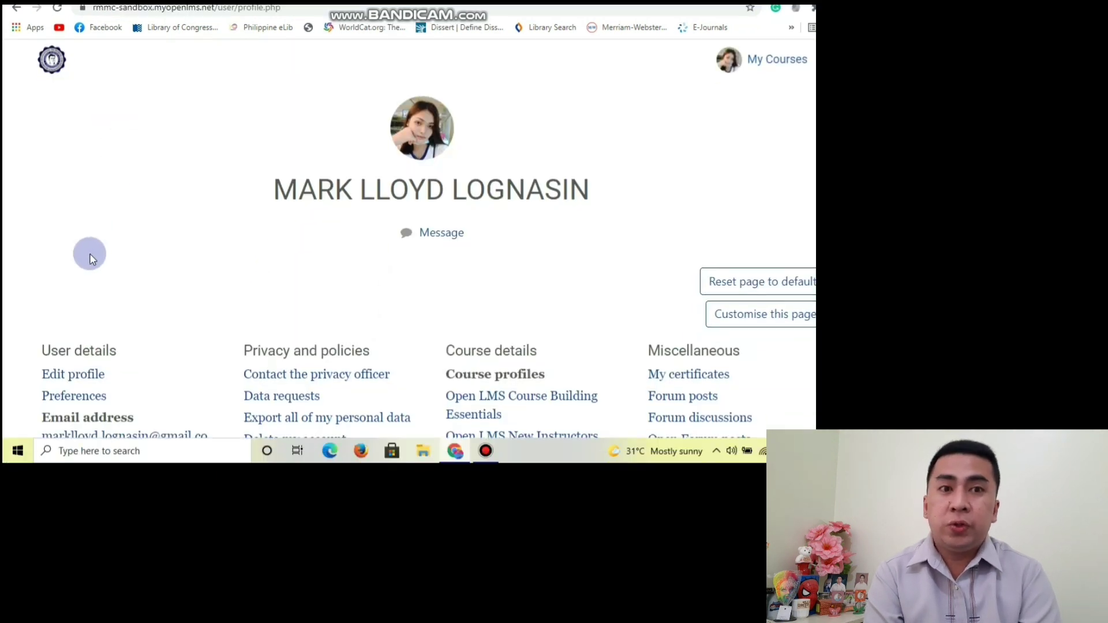
Open Edit profile and check the First name, Surname and City/town fields.
click(72, 378)
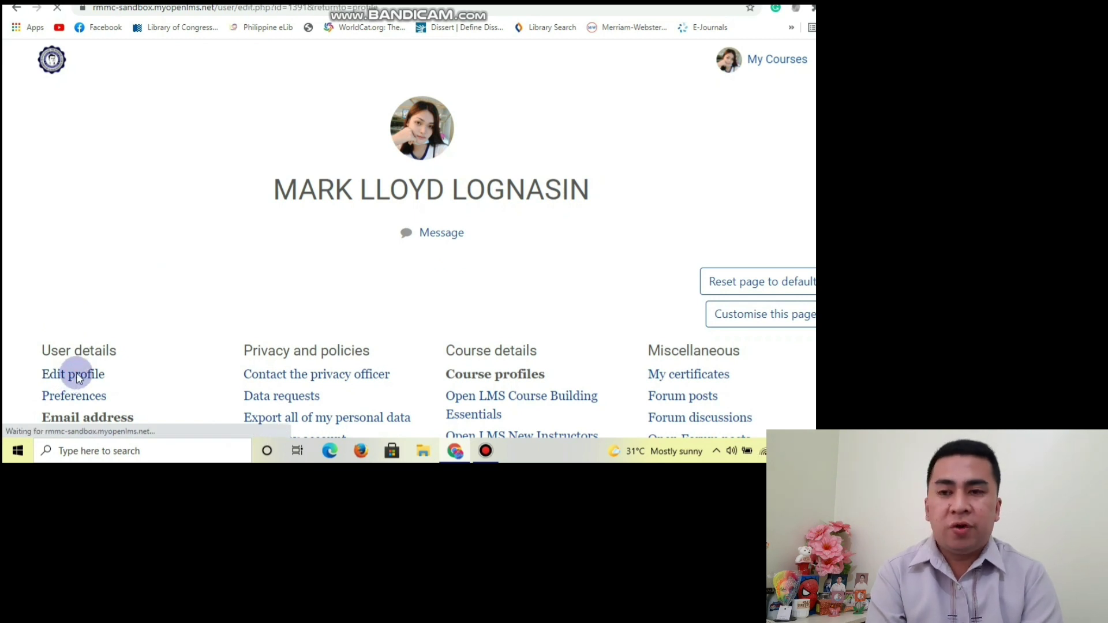
click(192, 284)
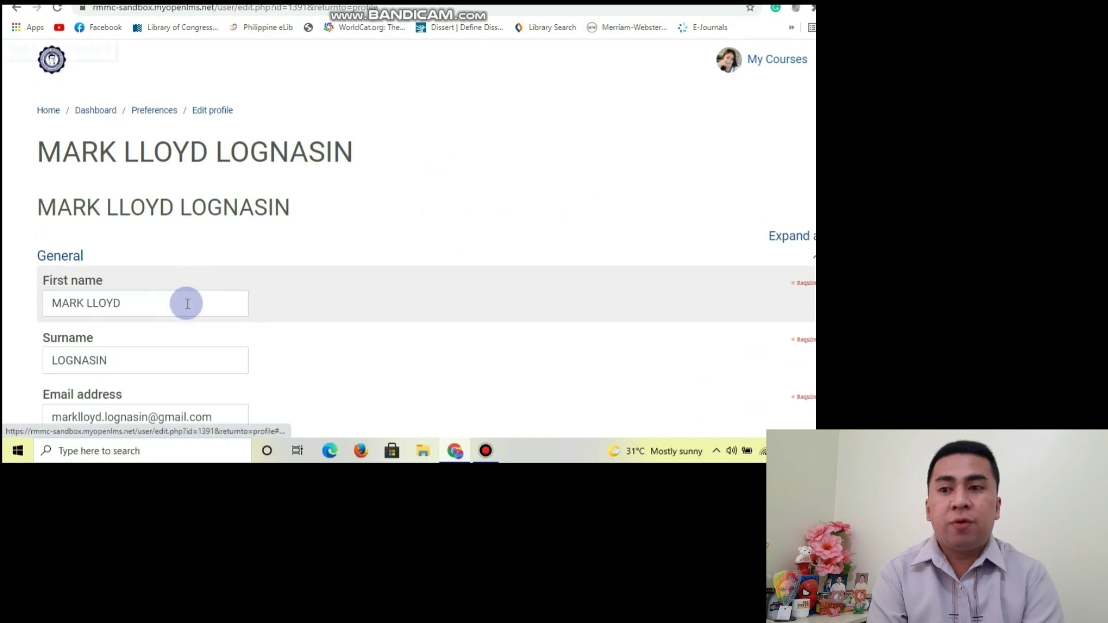
click(185, 284)
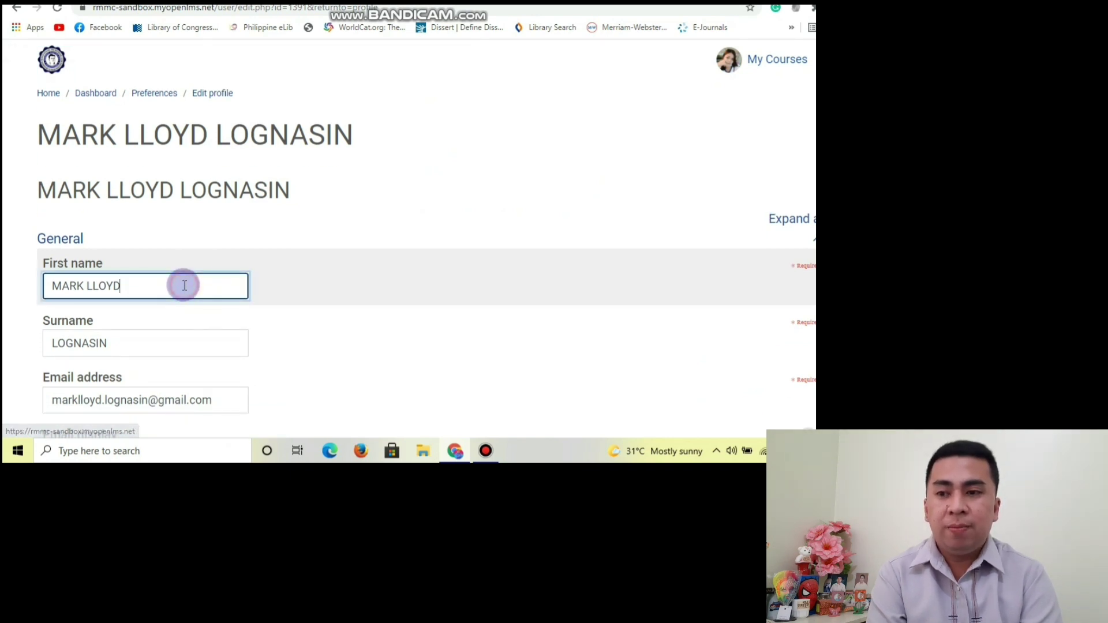
scroll(184, 285, down, 1)
click(148, 230)
scroll(185, 231, down, 3)
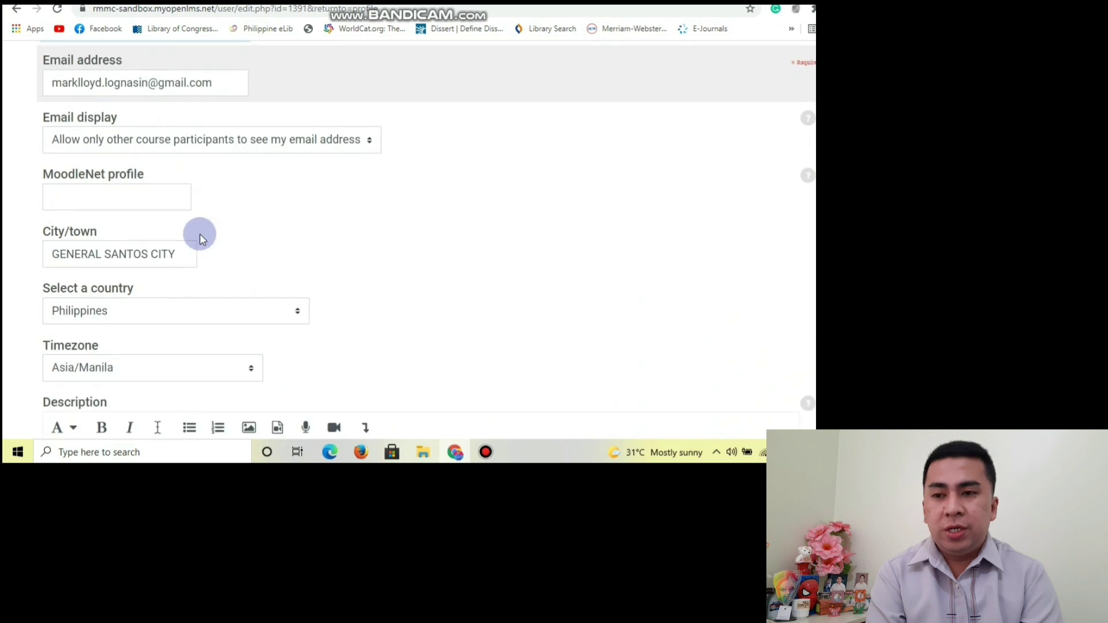
click(146, 251)
click(145, 251)
click(300, 250)
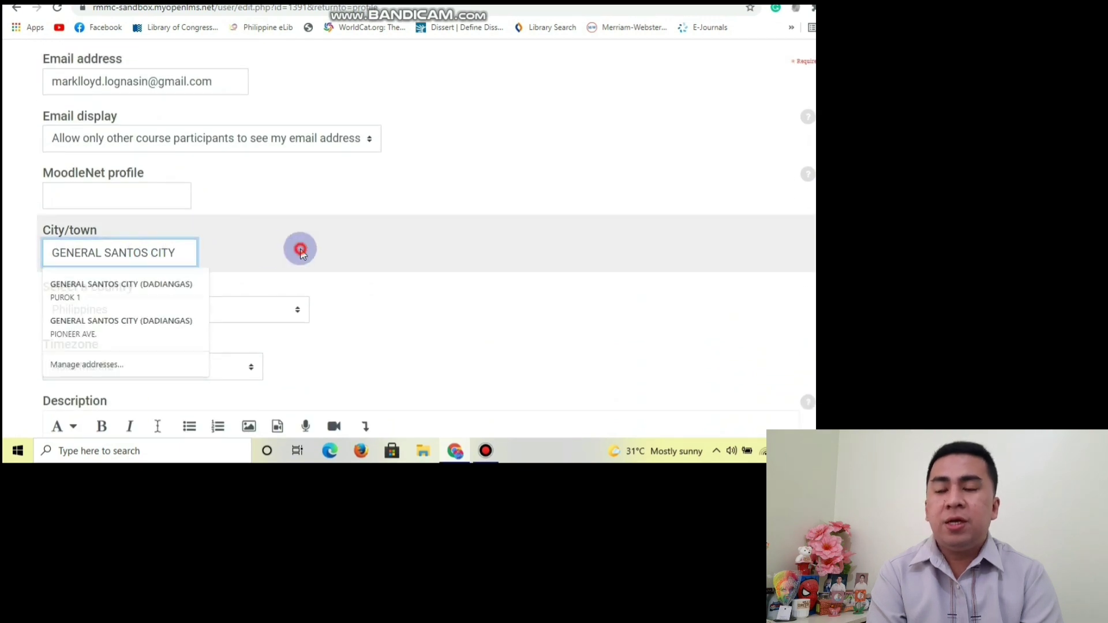
Check the empty Description editor, then bring up the User picture file picker.
scroll(166, 247, down, 1)
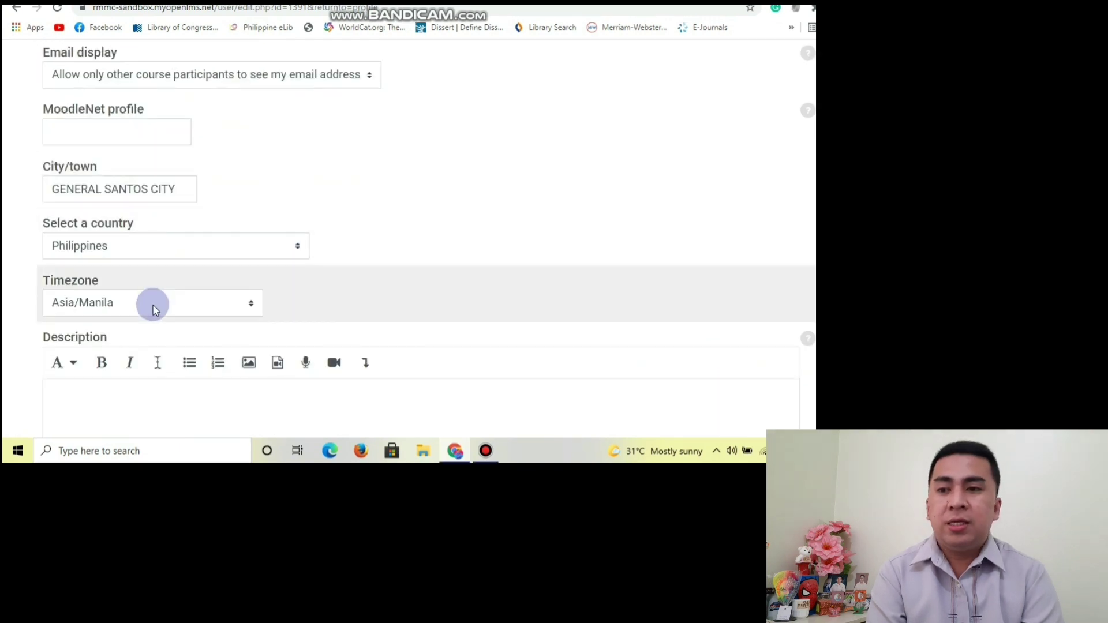
scroll(151, 304, down, 2)
click(145, 272)
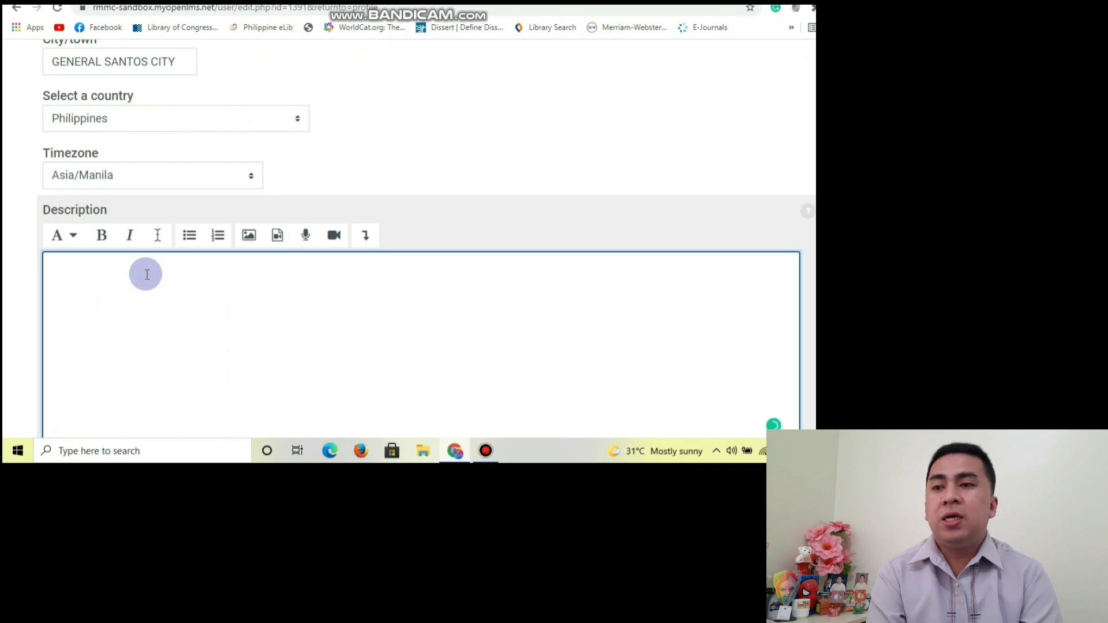
scroll(146, 272, down, 5)
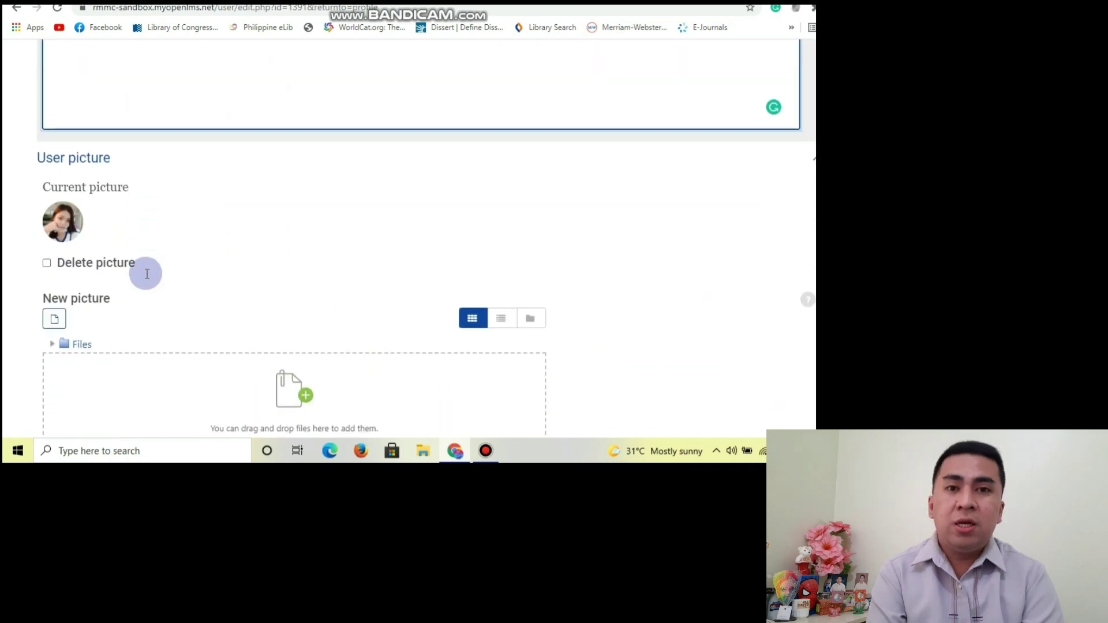
scroll(145, 272, down, 2)
click(288, 265)
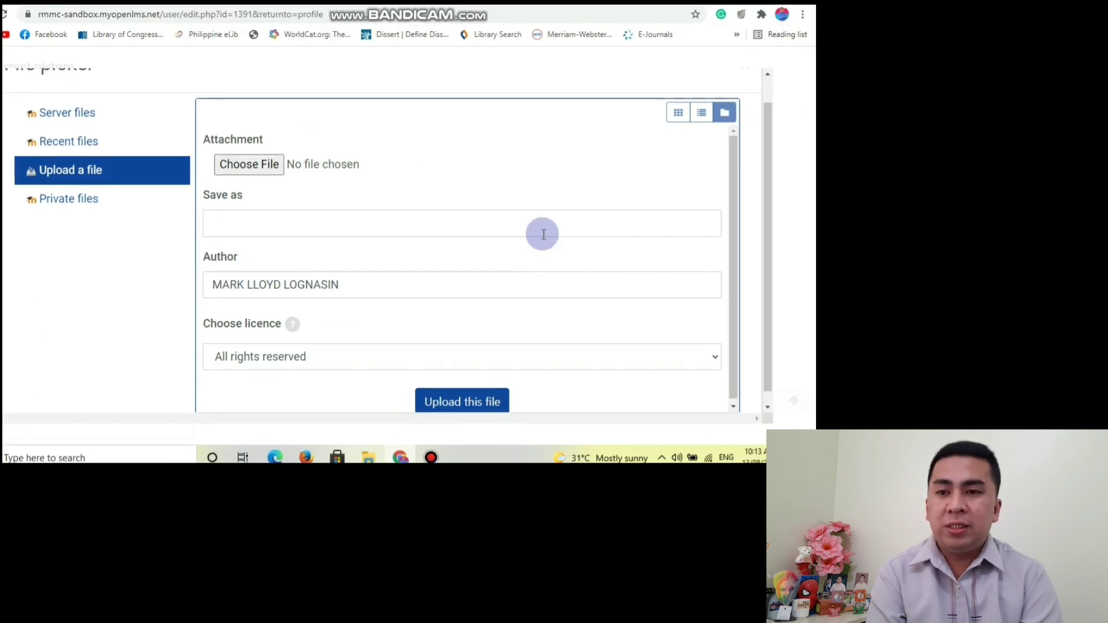
Dismiss the No files attached error, close the File picker and save with Update profile.
click(475, 399)
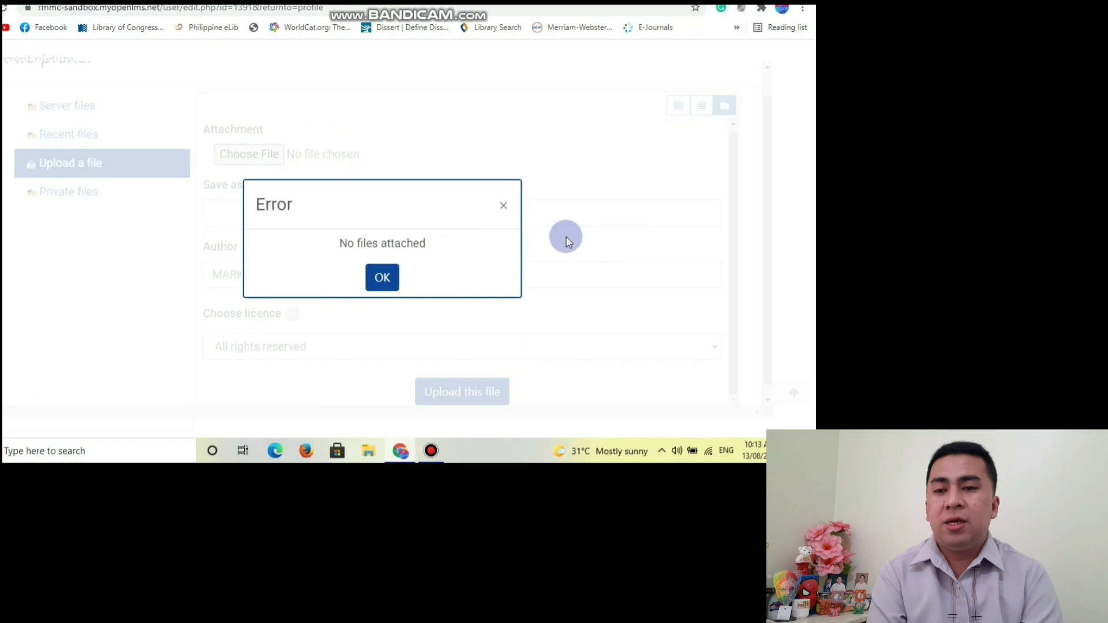
click(503, 205)
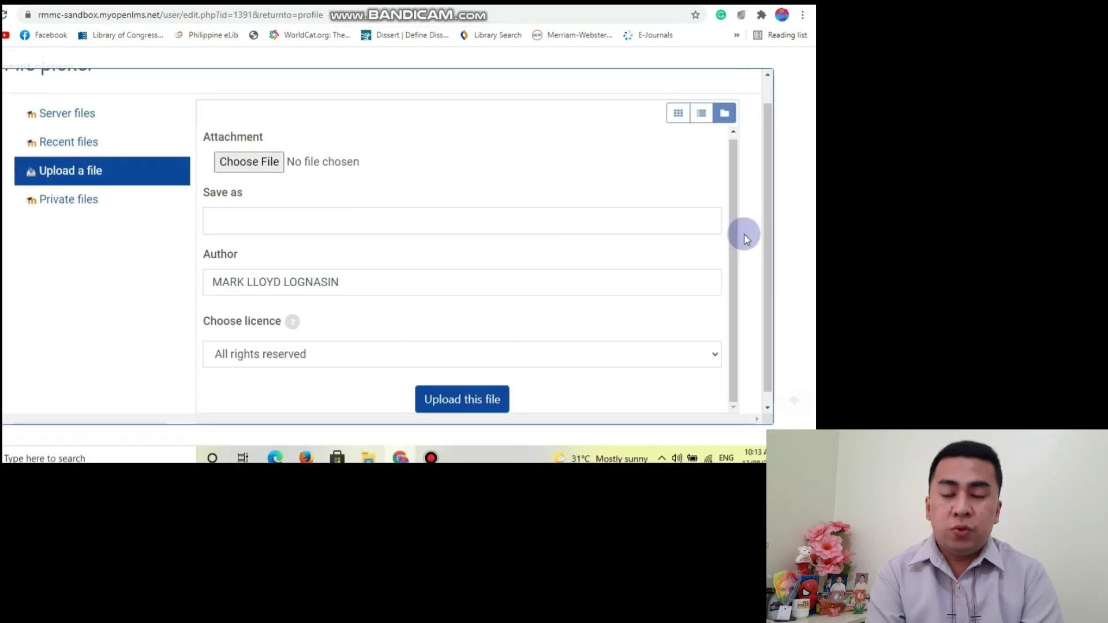
drag(767, 240, 770, 195)
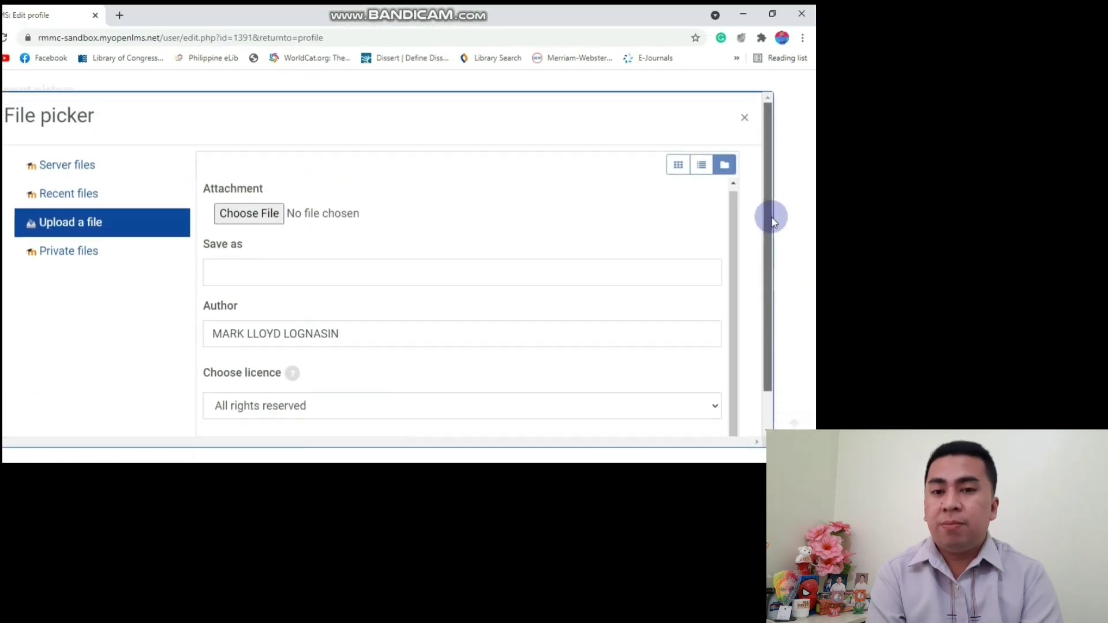
click(743, 120)
scroll(404, 248, down, 4)
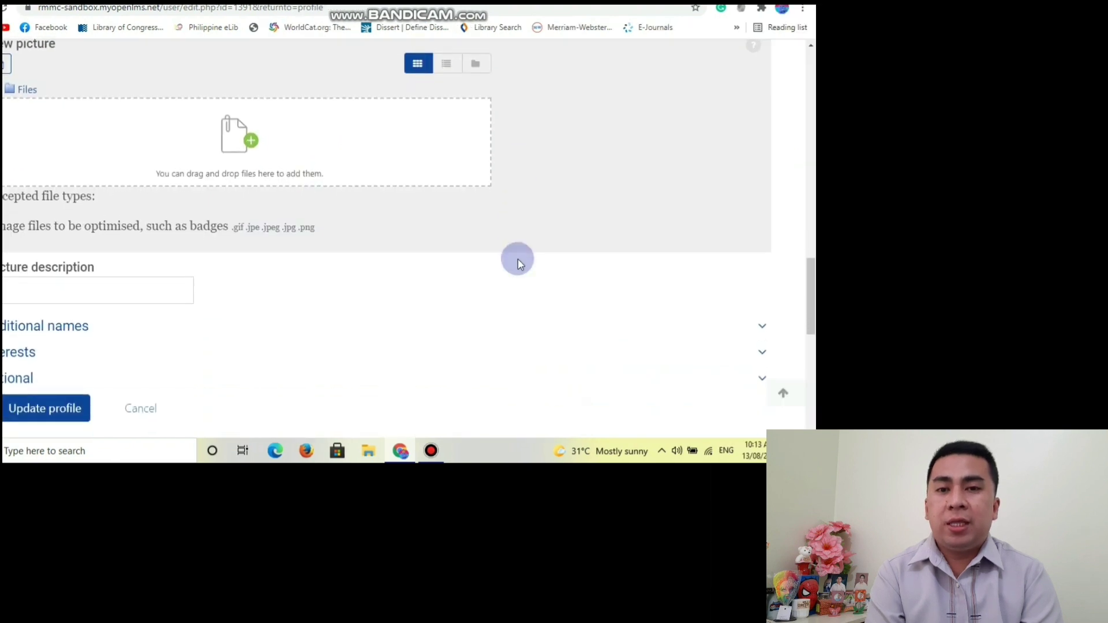
click(33, 353)
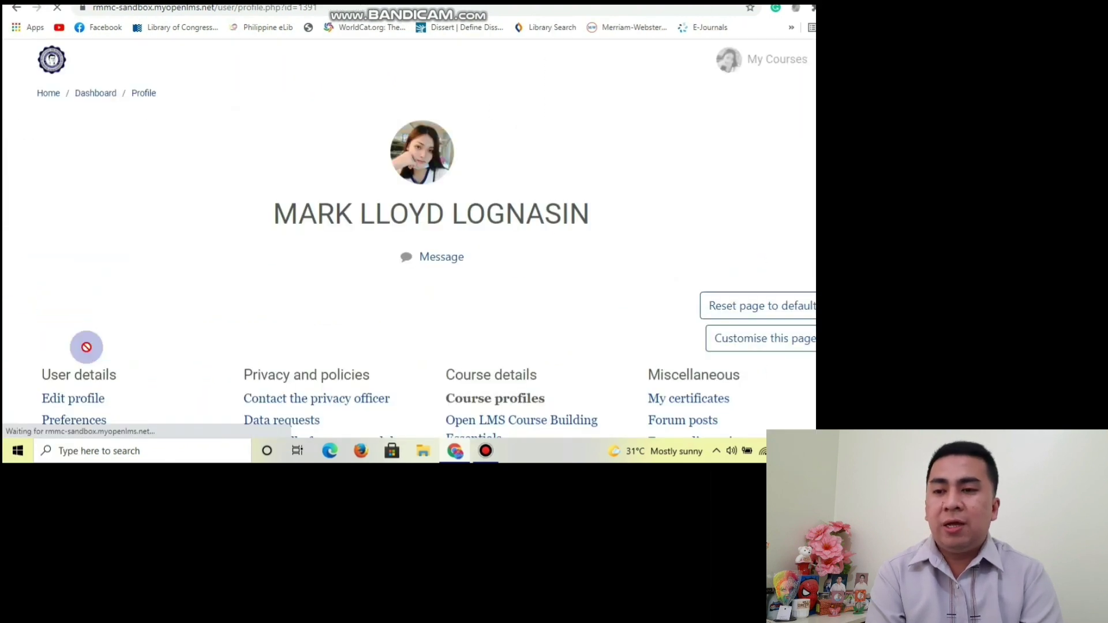
Go from the profile to Preferences, then to Change password.
scroll(146, 242, down, 1)
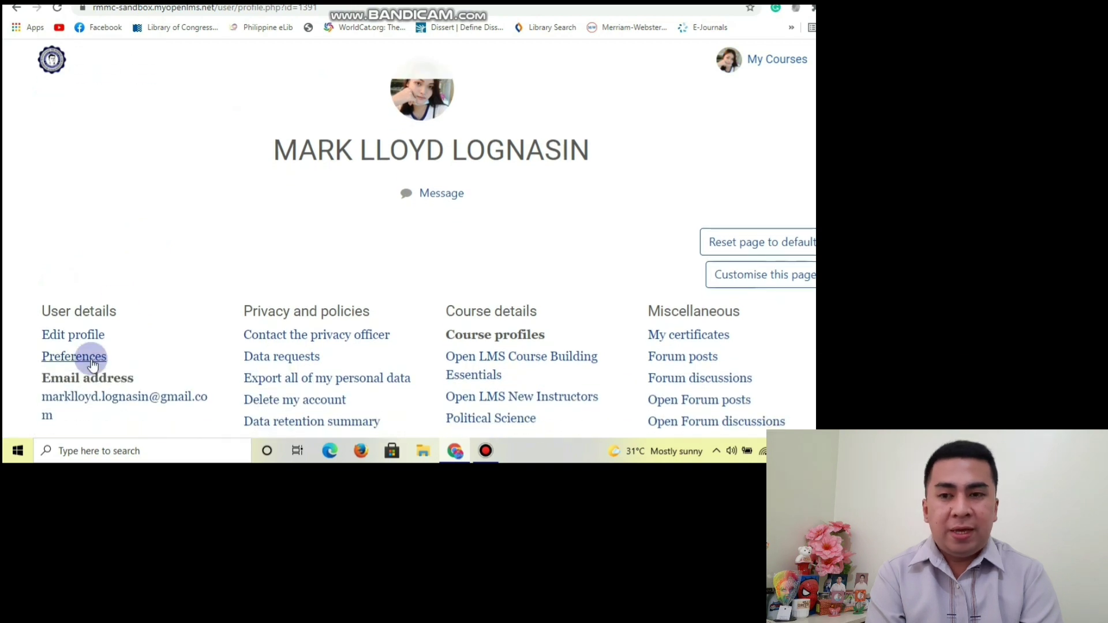
click(90, 362)
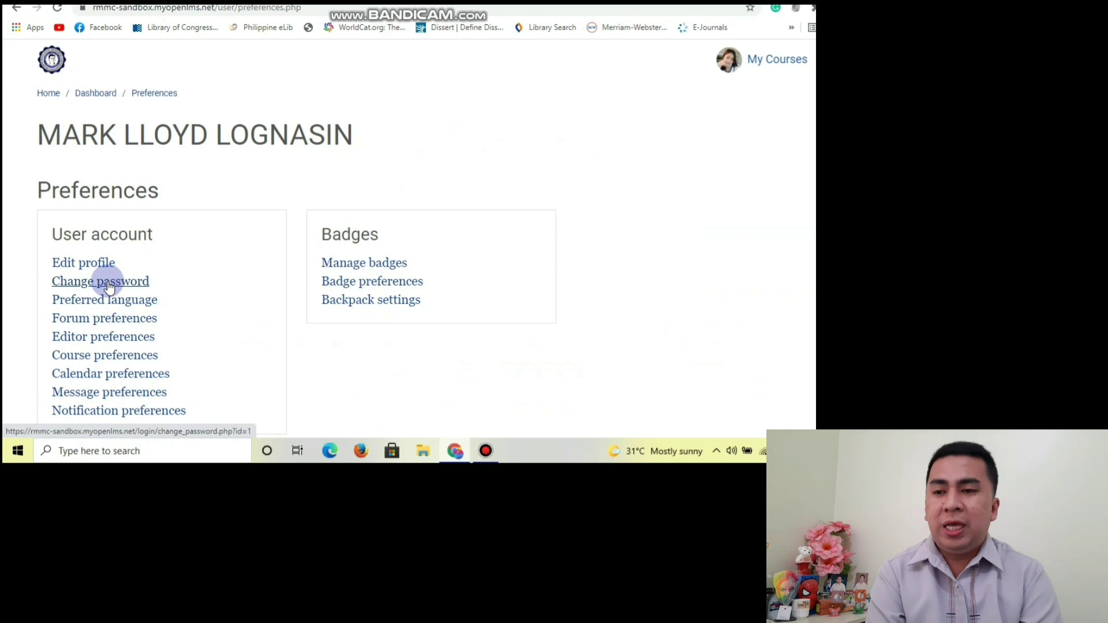
click(110, 287)
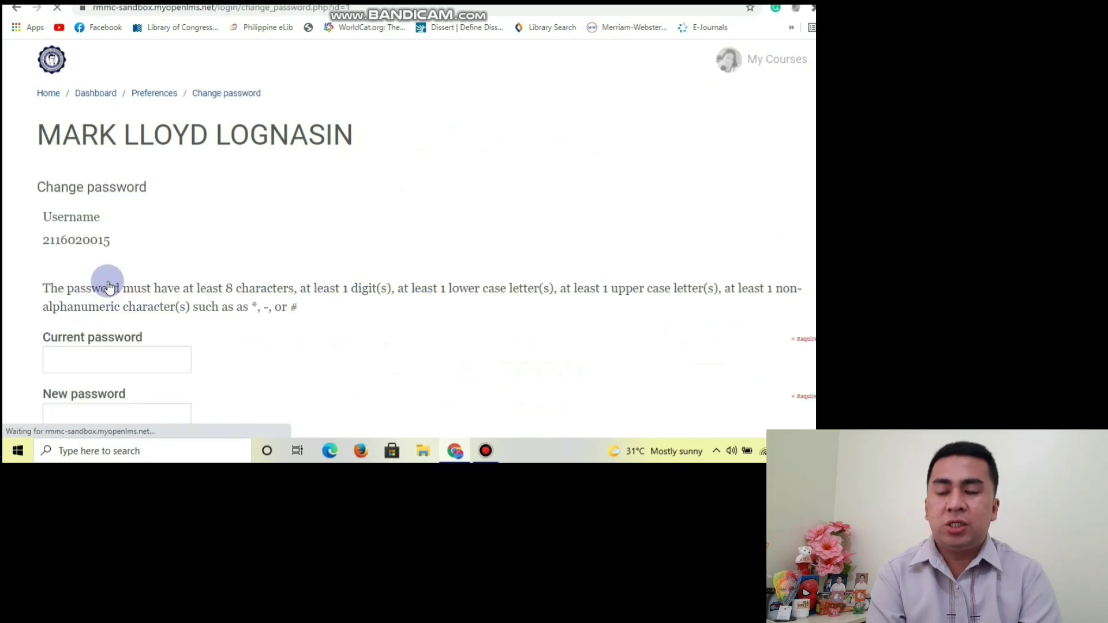
Try Save changes with all three password fields empty, then cancel the password change.
scroll(344, 233, down, 3)
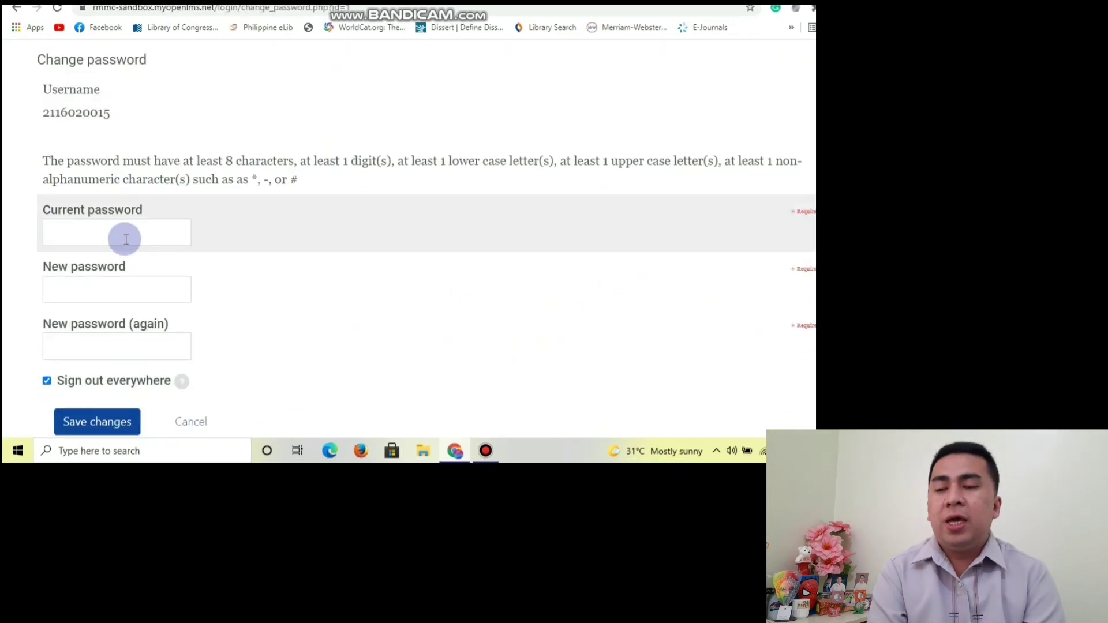
click(126, 239)
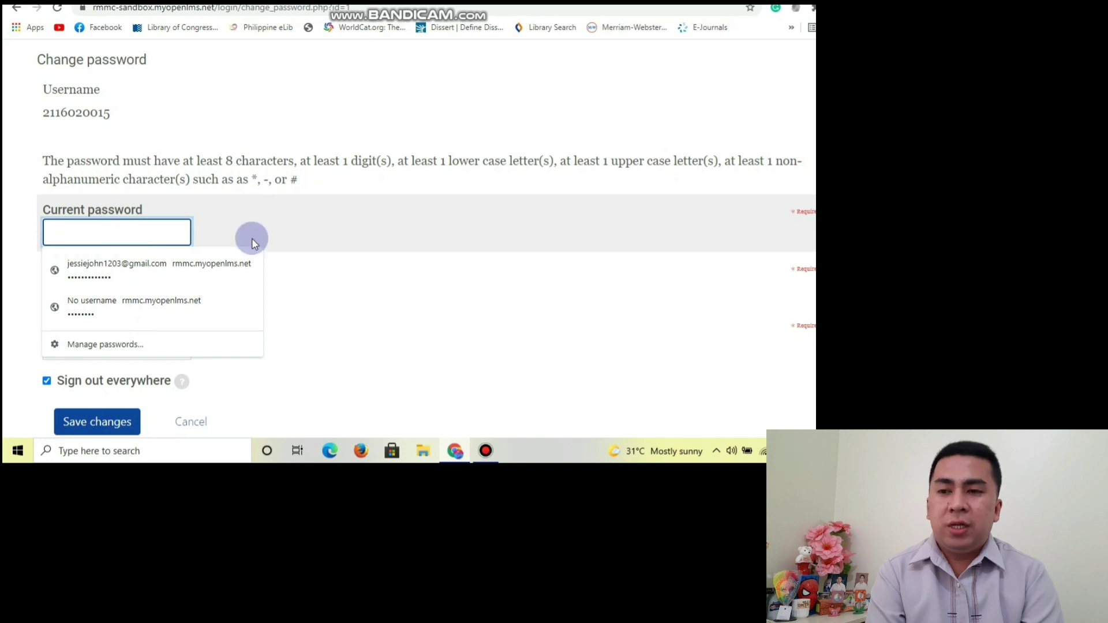
click(326, 238)
click(111, 300)
scroll(134, 284, down, 1)
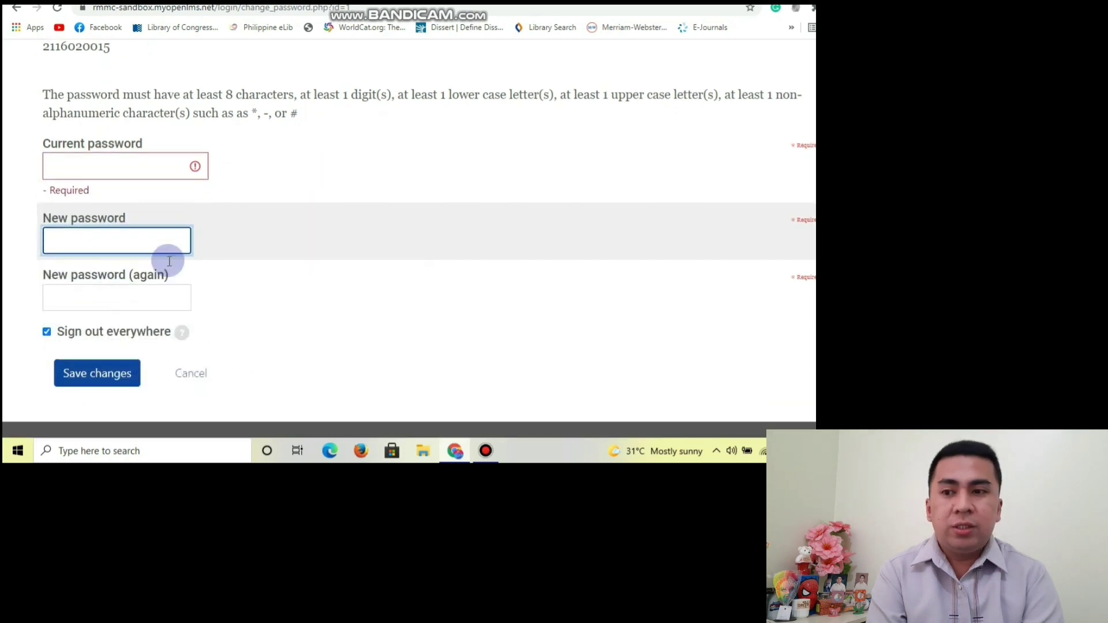
scroll(289, 226, down, 2)
click(109, 237)
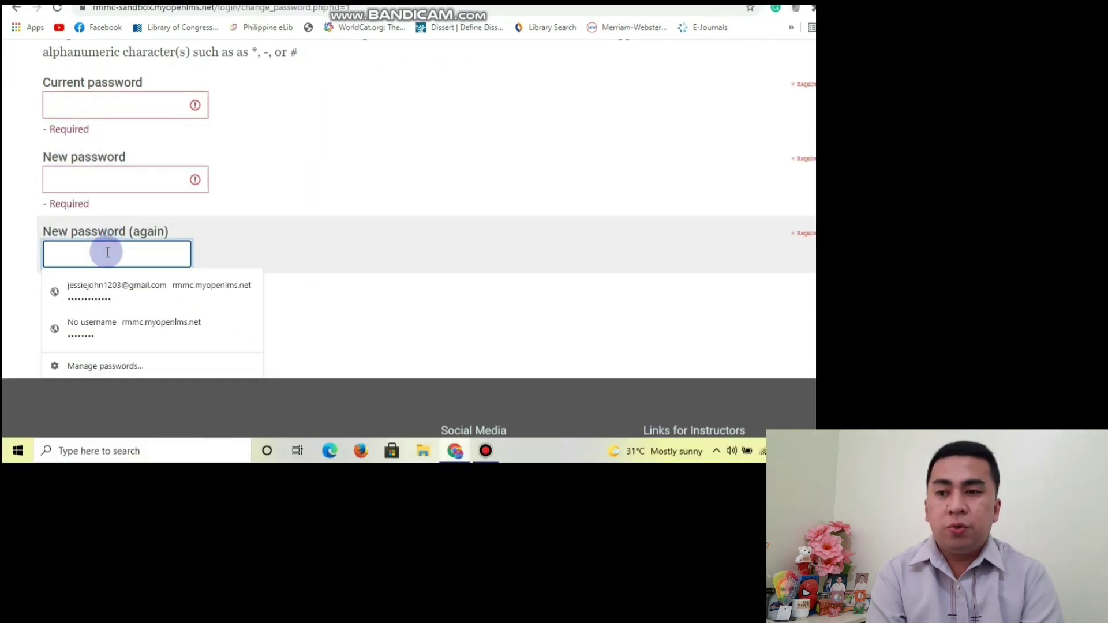
click(7, 236)
click(82, 351)
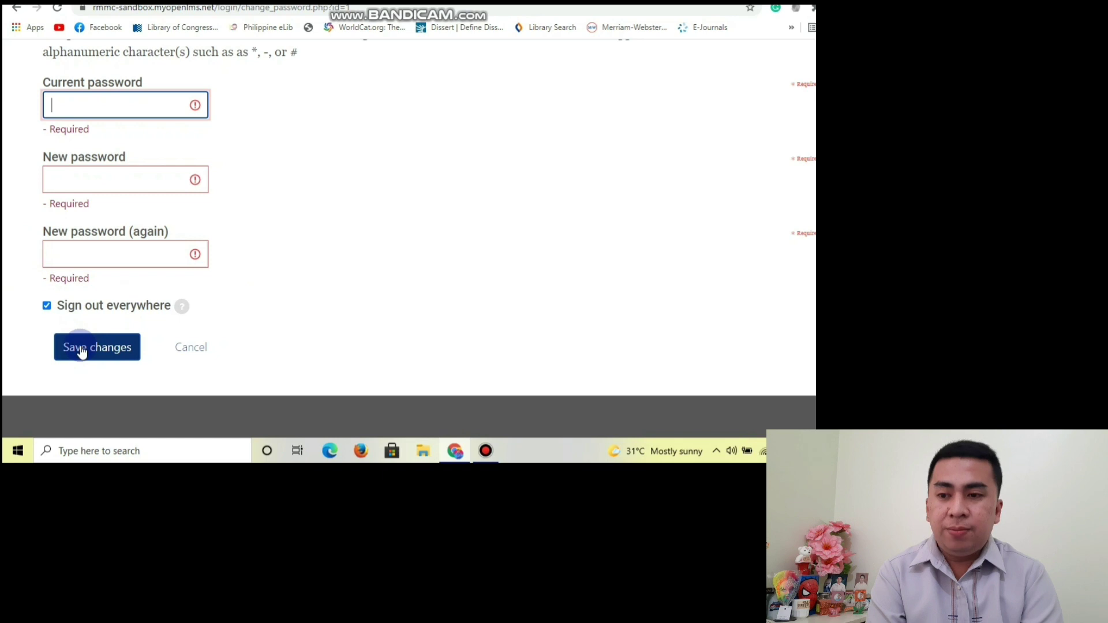
click(194, 348)
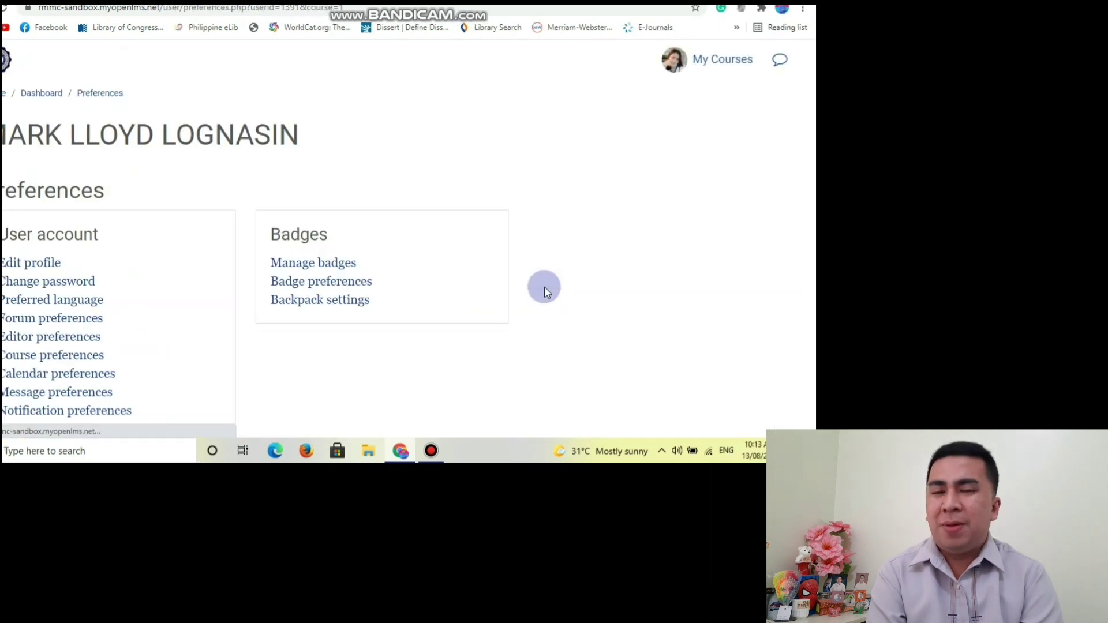
Log out of the sandbox site from the My Courses personal panel.
click(717, 91)
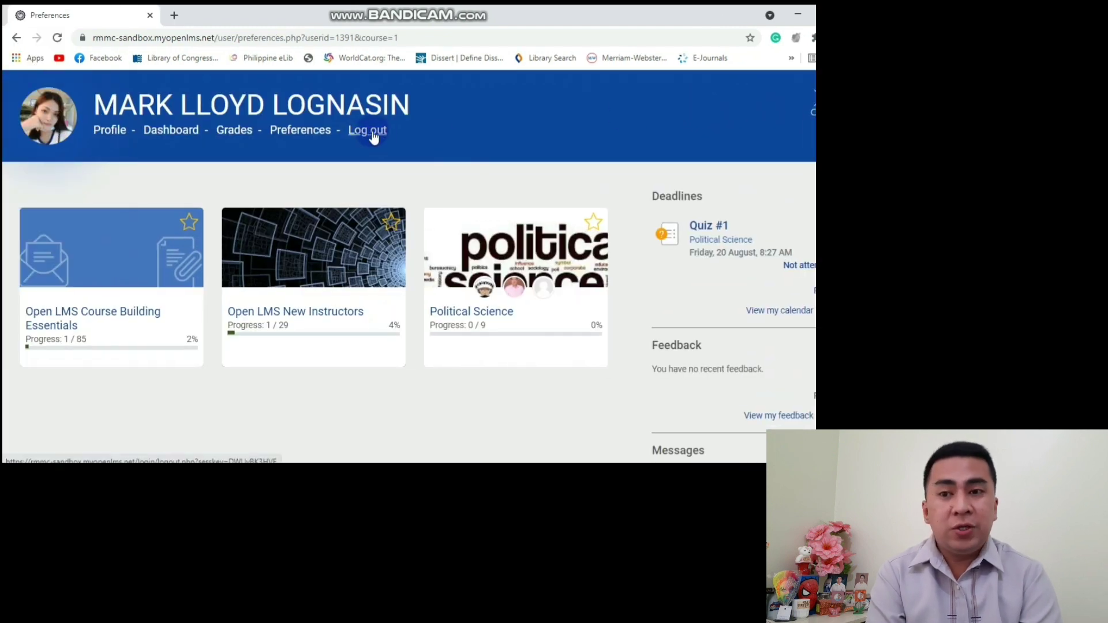
click(374, 134)
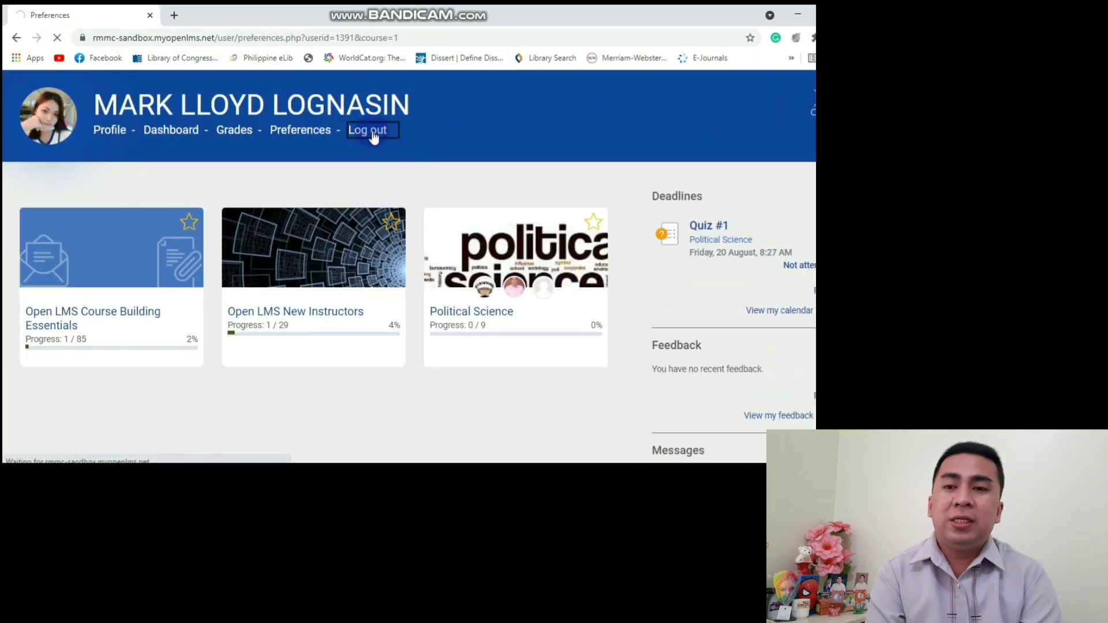